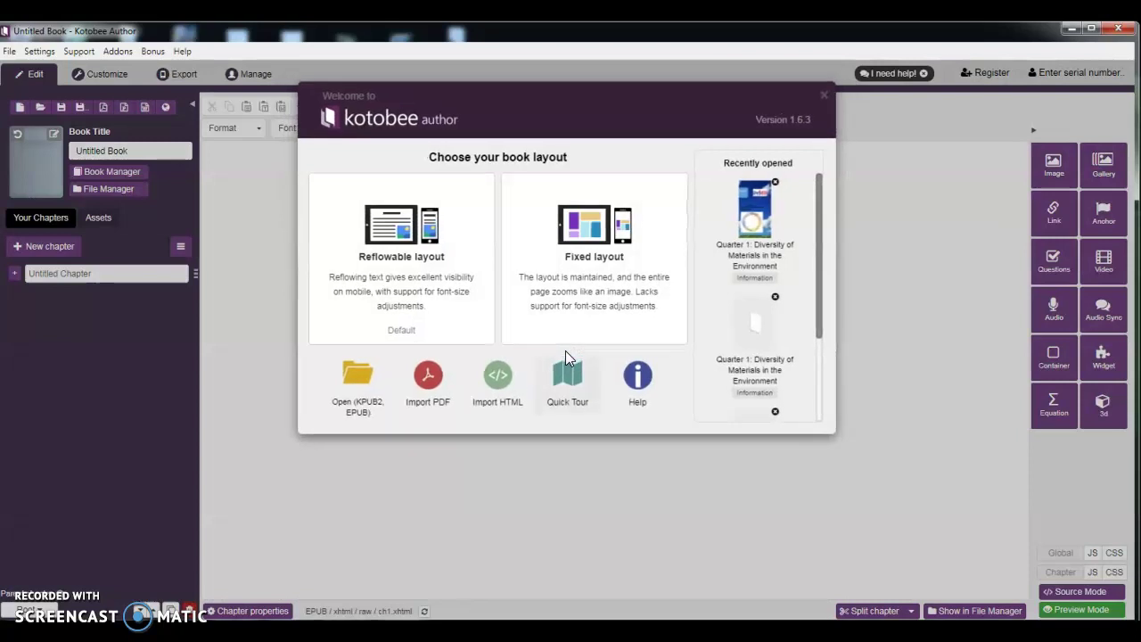
Step: Start a new book with the reflowable layout and use Presentation6.jpg from the Desktop as its cover image
left_click(580, 347)
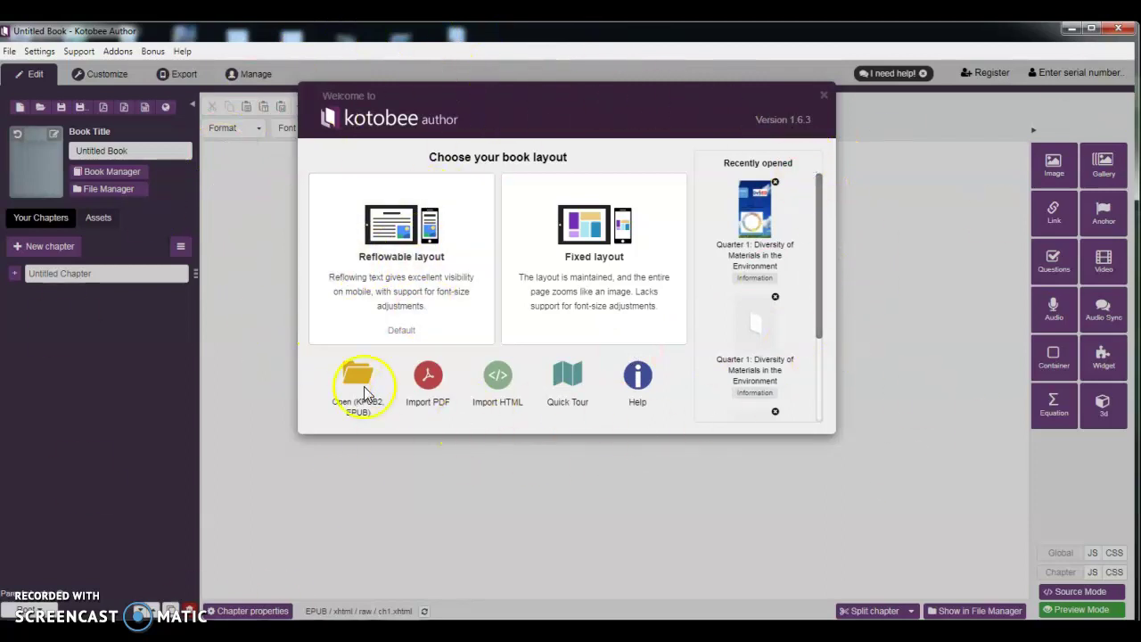
left_click(395, 272)
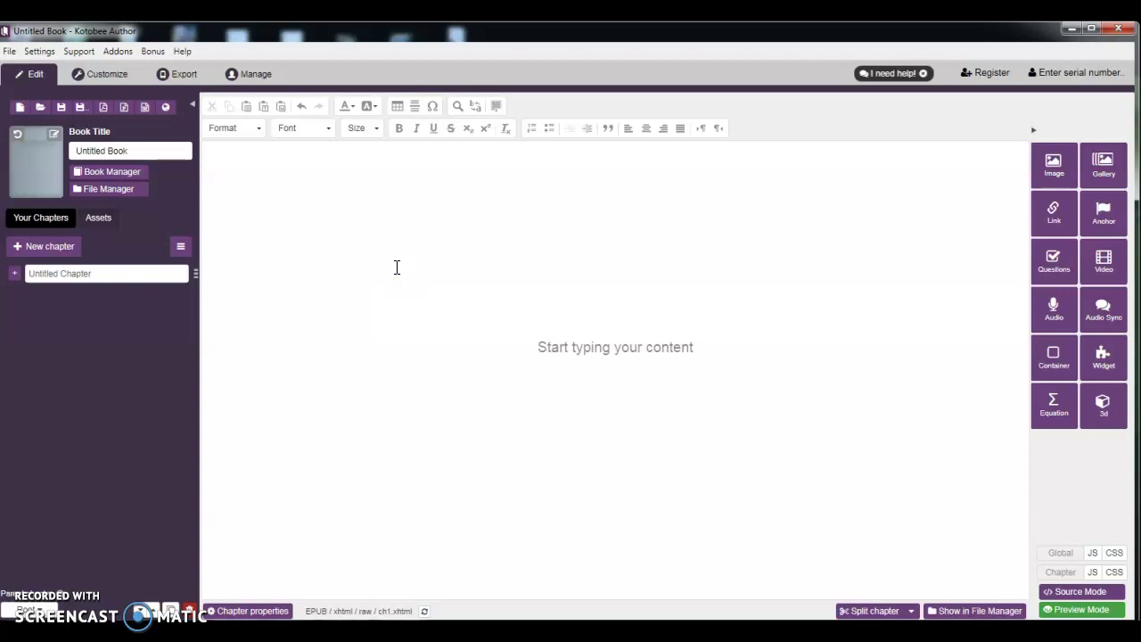
left_click(55, 143)
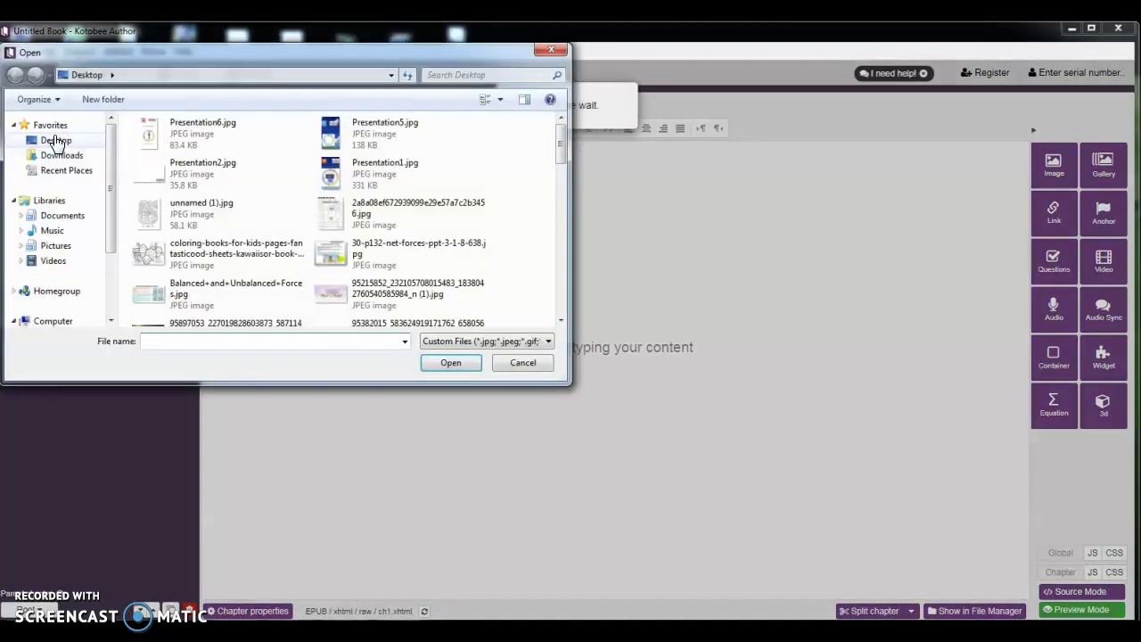
left_click(63, 138)
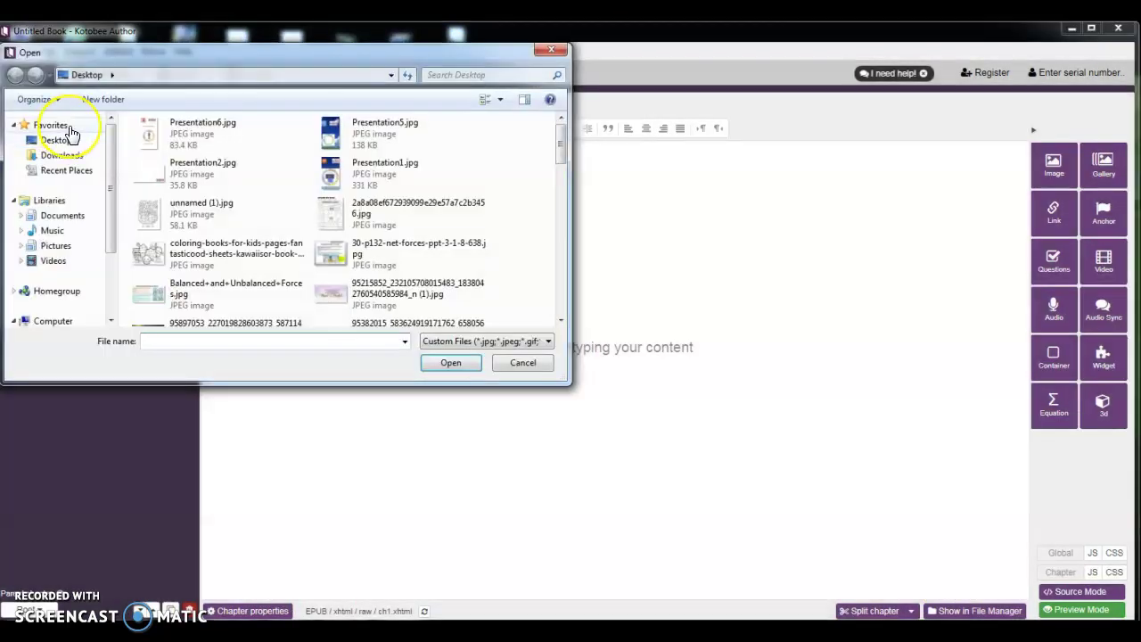
left_click(71, 135)
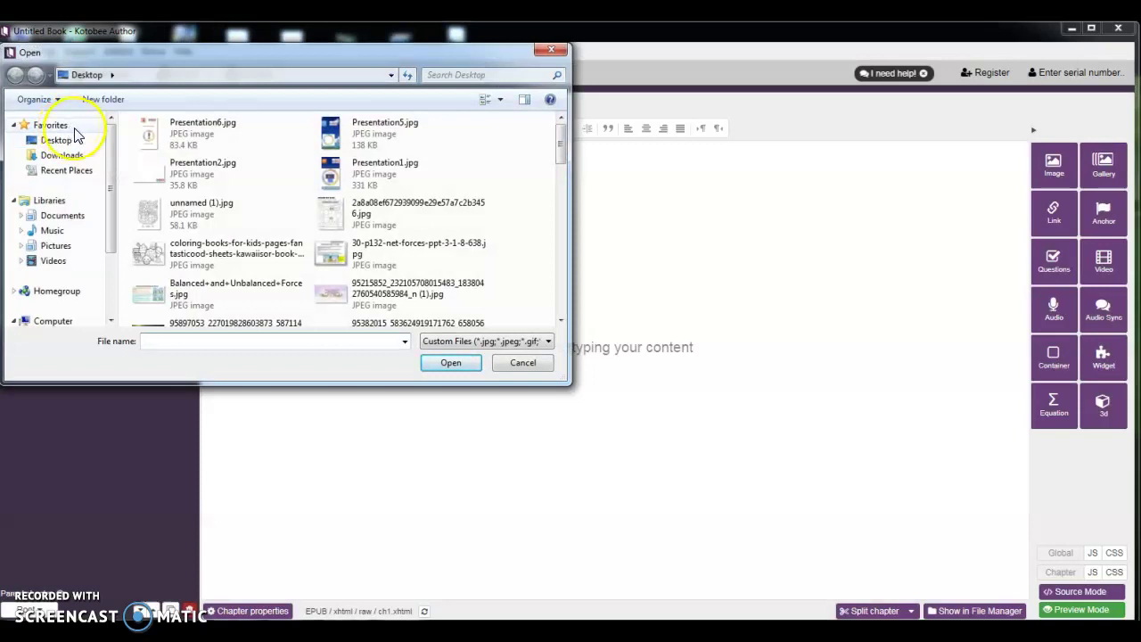
left_click(152, 139)
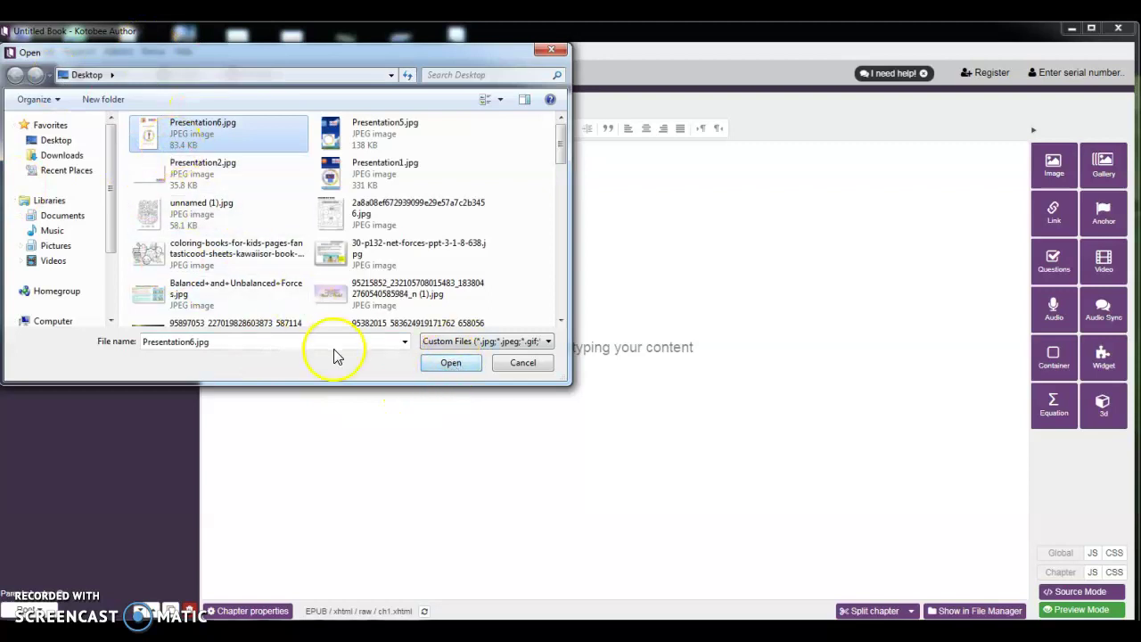
left_click(432, 363)
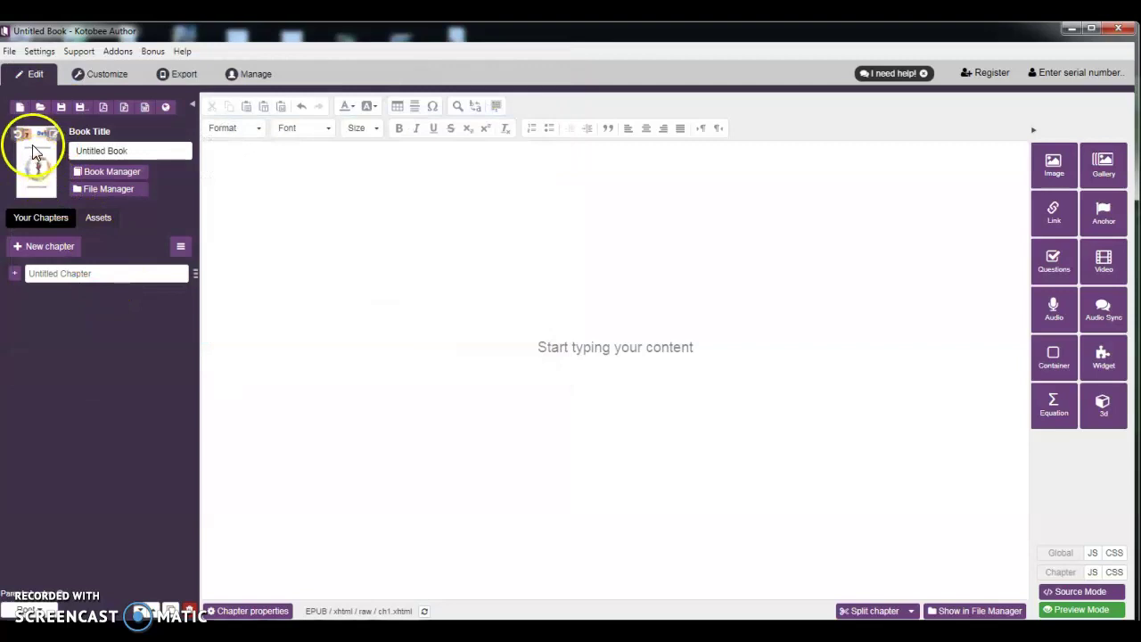
Step: Title the book "Quarter 1: Diversity of Materials in the Environment"
triple_click(122, 151)
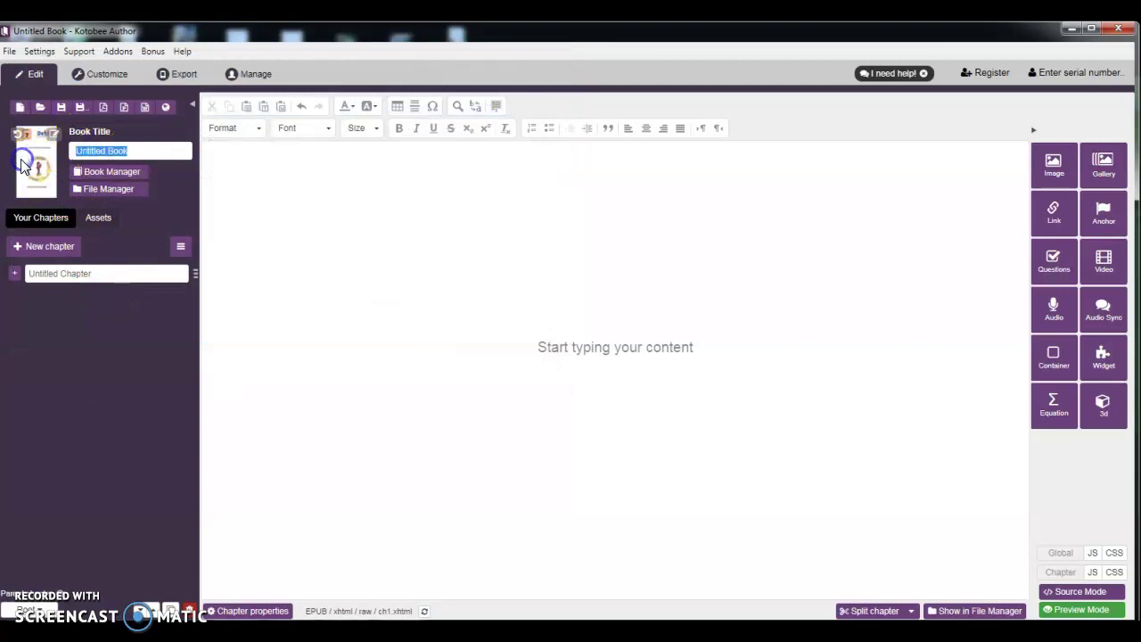
type("Qu")
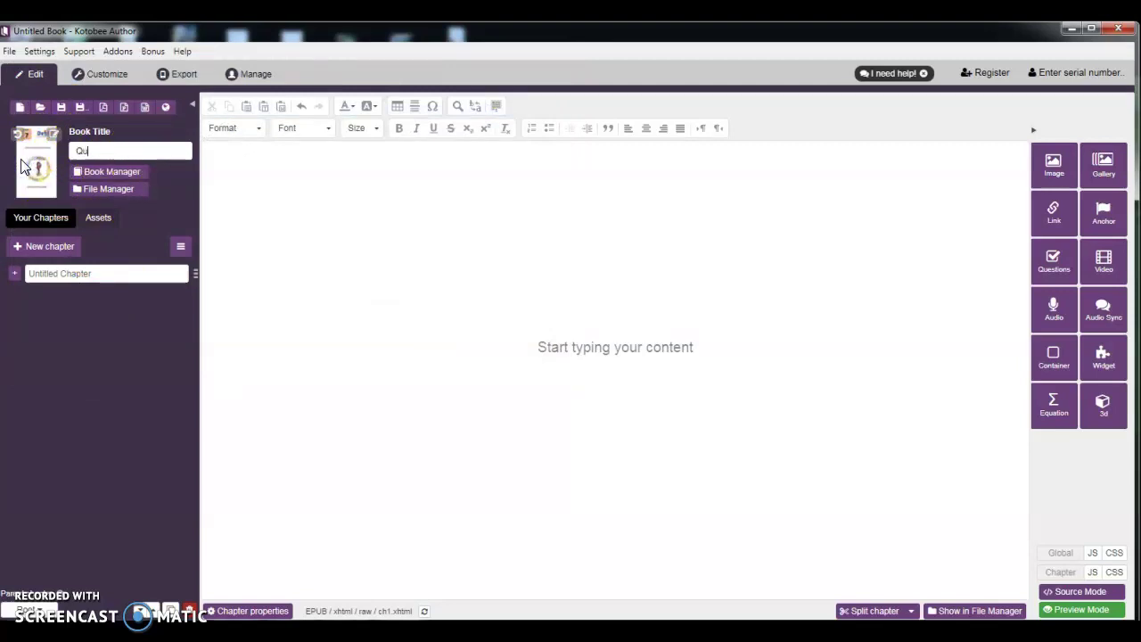
type("arter 1")
type(": Diversity of Materials")
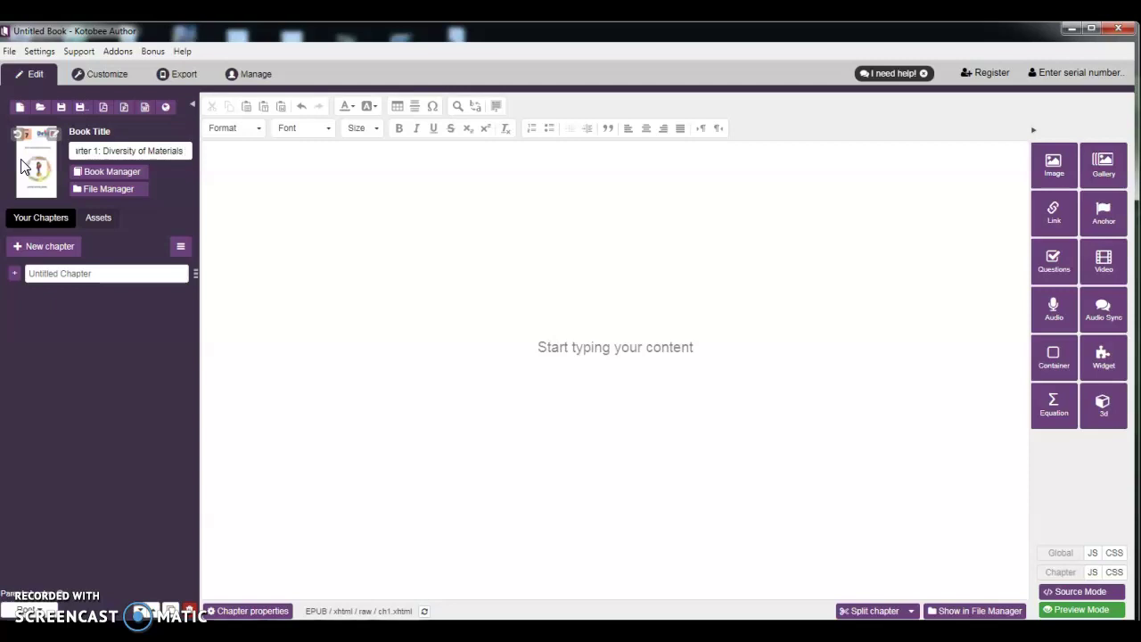
left_click(11, 162)
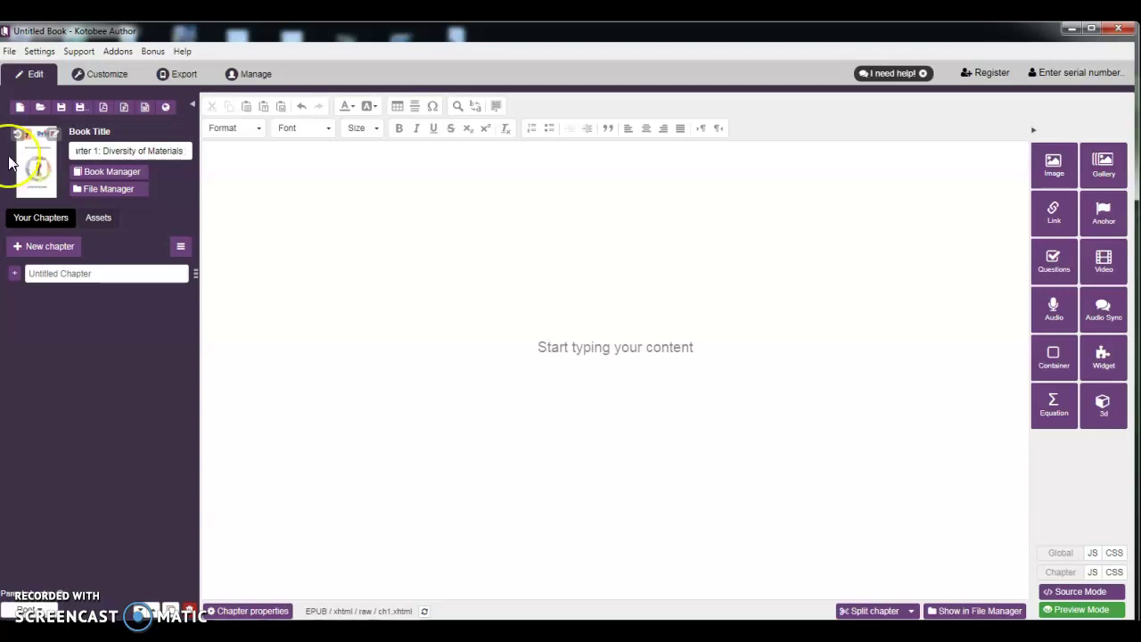
type("i")
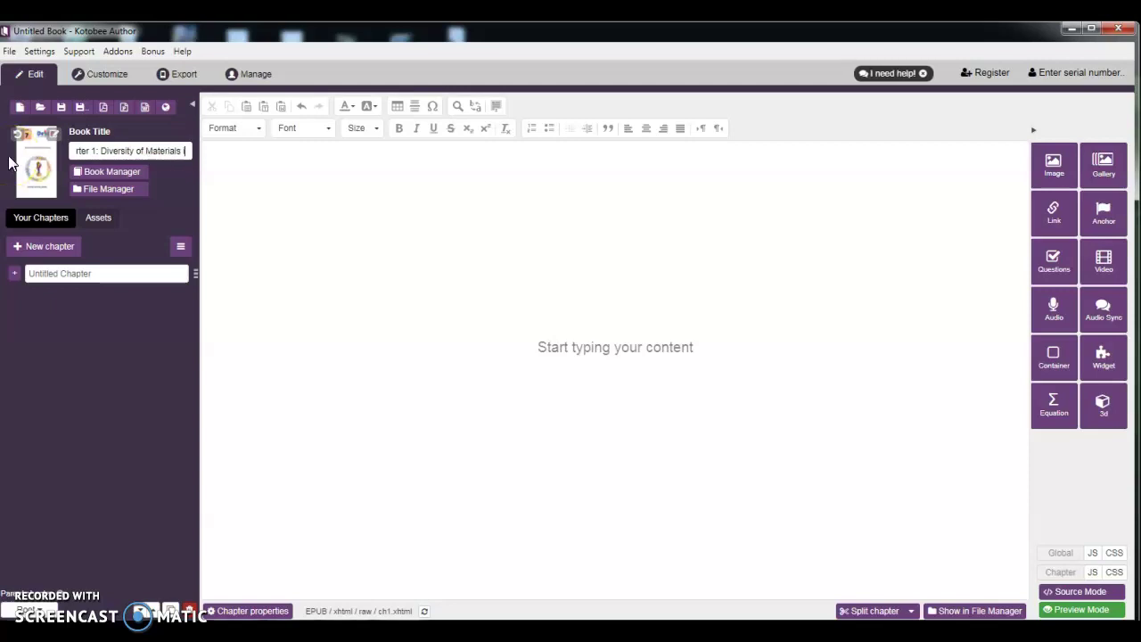
type("n the Environment")
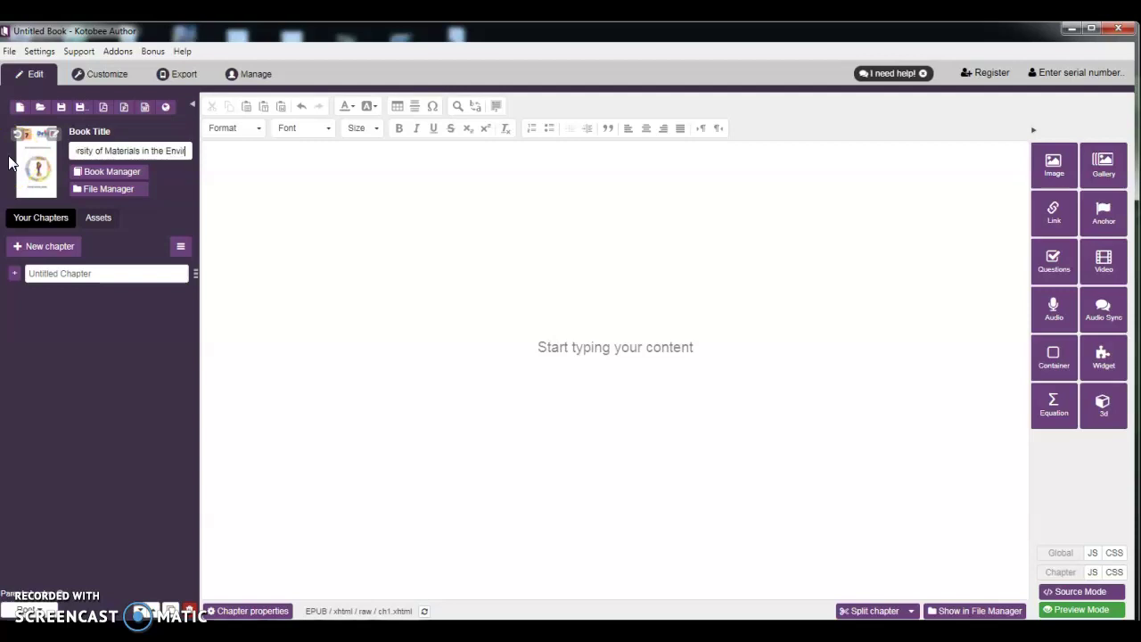
Step: In the book's information, enter the author's full name and set the publisher to "SDO- Cebu Province"
left_click(104, 171)
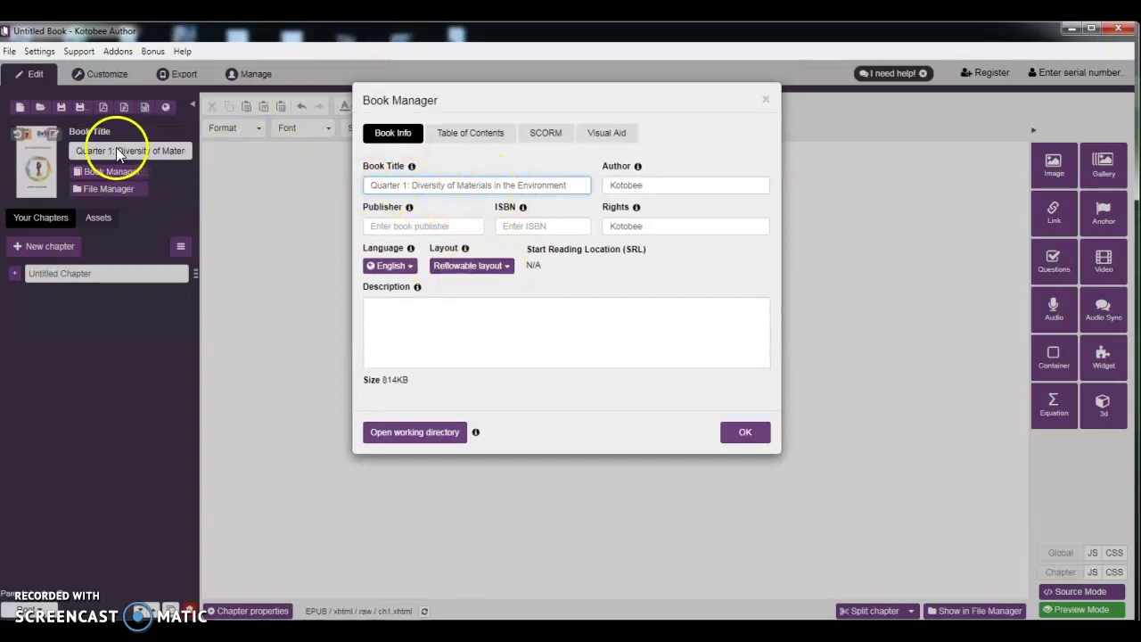
left_click_drag(662, 187, 600, 193)
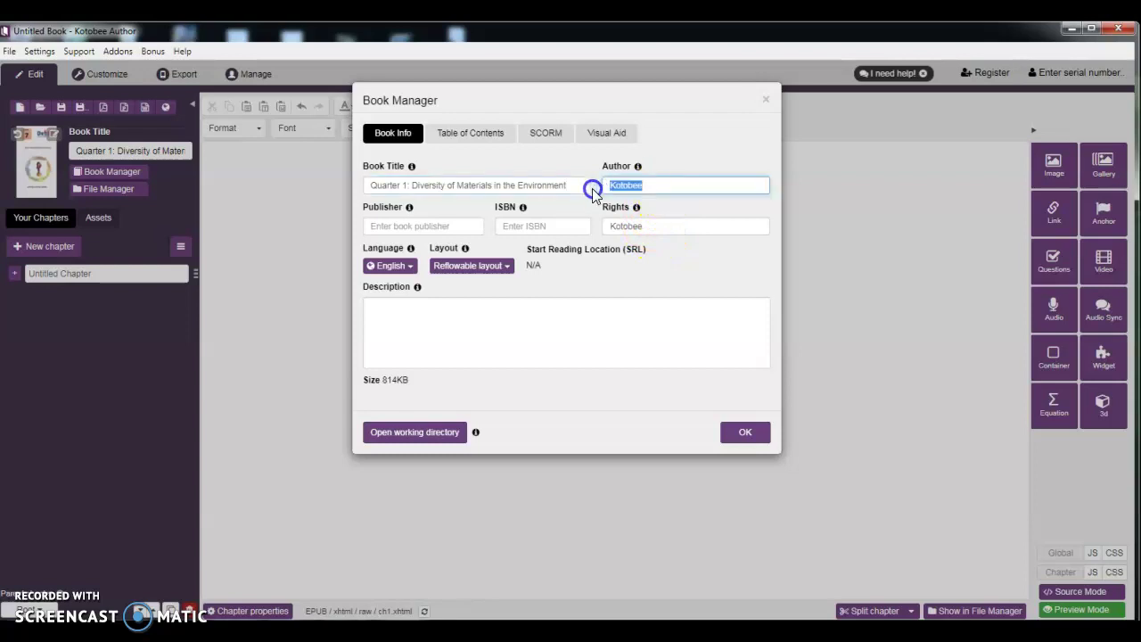
type("Justina Asenjo")
left_click(449, 226)
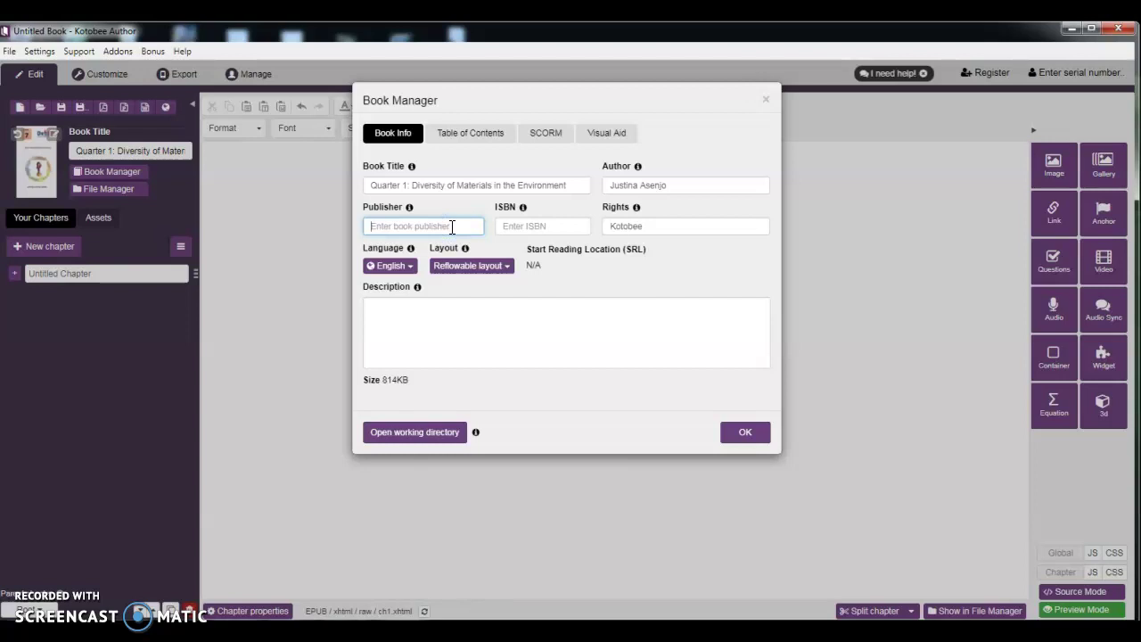
type("SDO_")
key("BackSpace")
type("- Cebu Province")
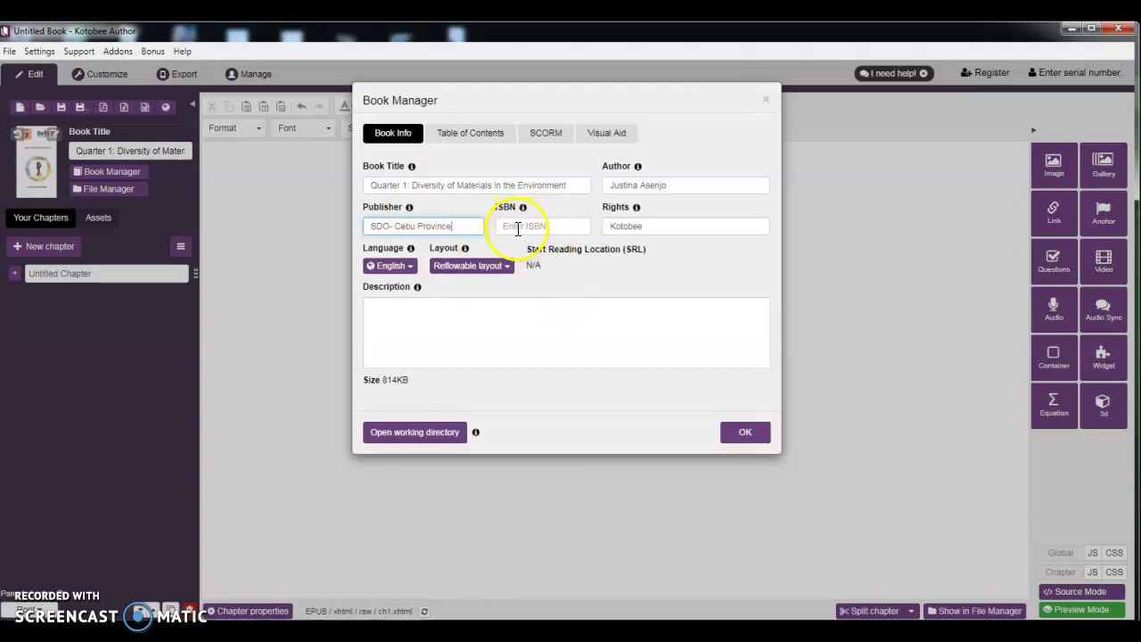
Step: Set the book's rights holder to "Department of Education-Dalaguete National High School"
double_click(664, 225)
type("Department of Education")
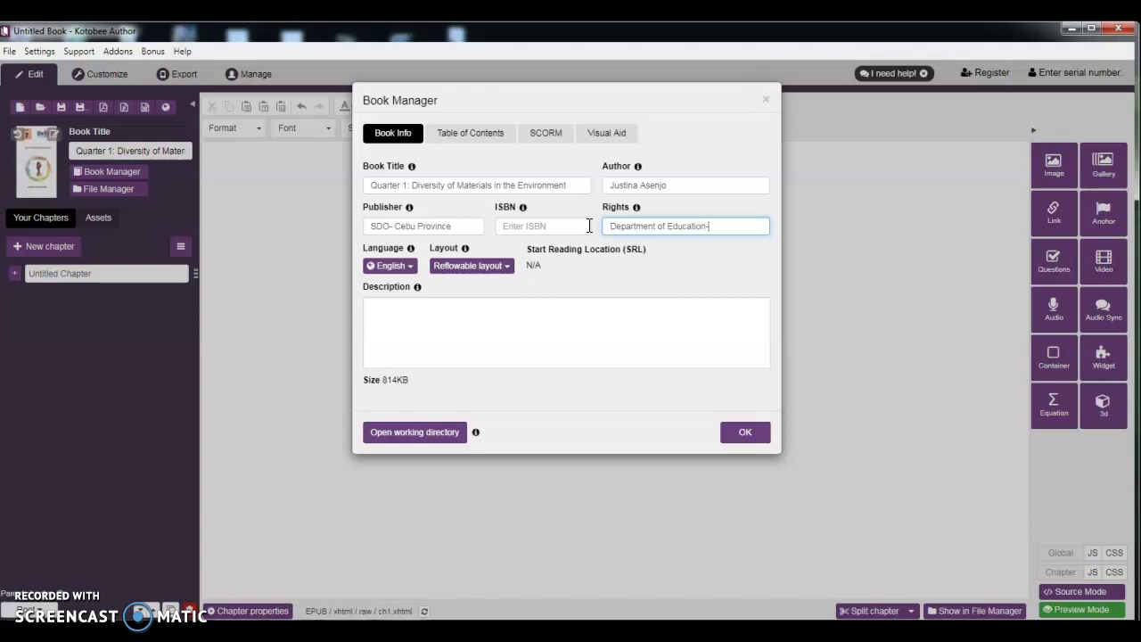
type("-Diaga")
key("BackSpace")
key("BackSpace")
key("BackSpace")
key("BackSpace")
type("alaguete Nati")
key("BackSpace")
key("BackSpace")
type("t")
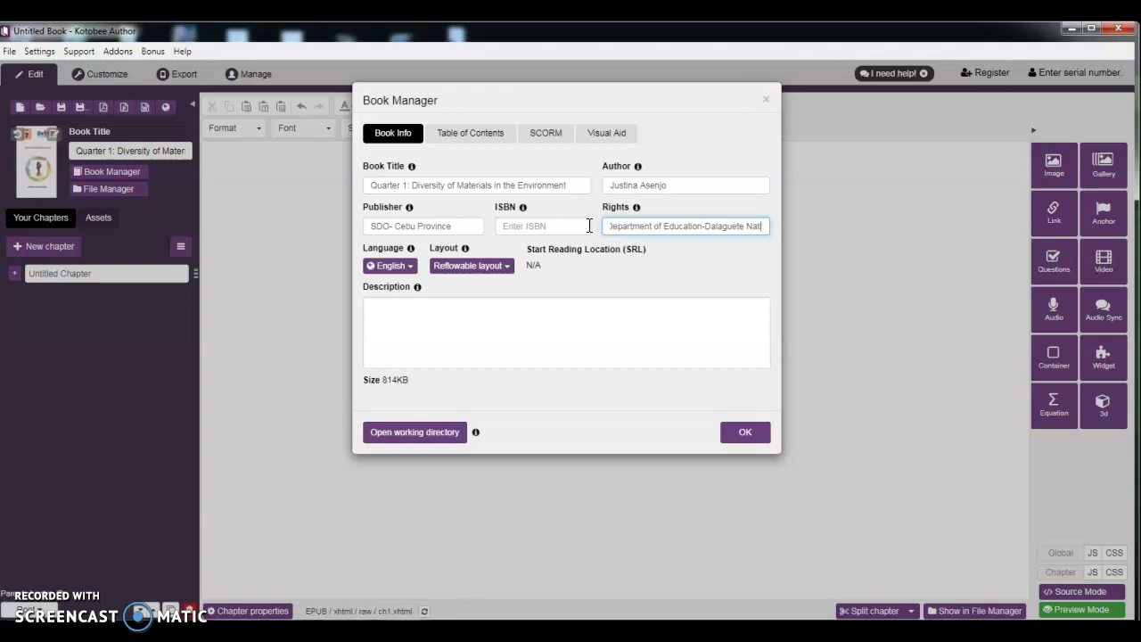
type("ional High")
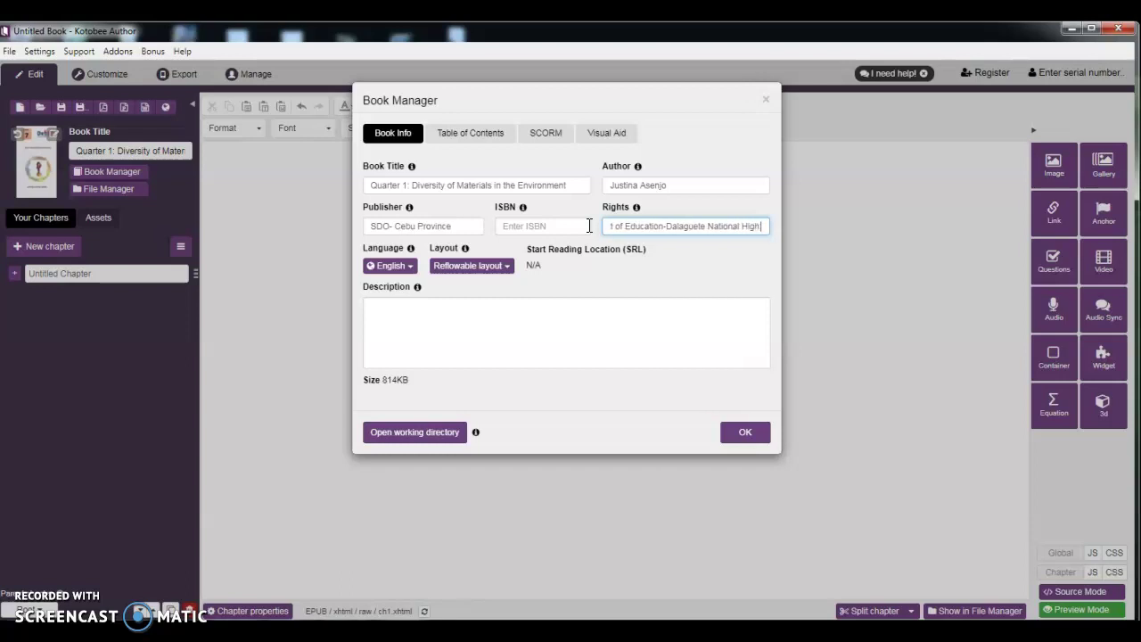
type(" School")
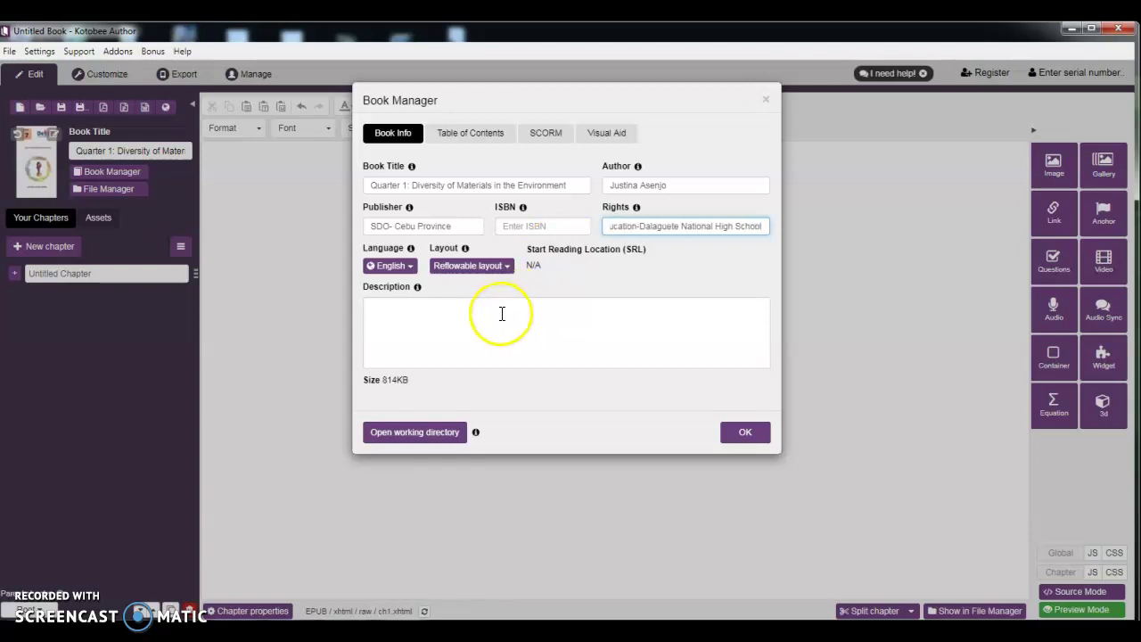
Step: Enter the book description "This book comprises the five modules covering the first grading period in Grade 7 Science."
left_click(461, 323)
type("This boo")
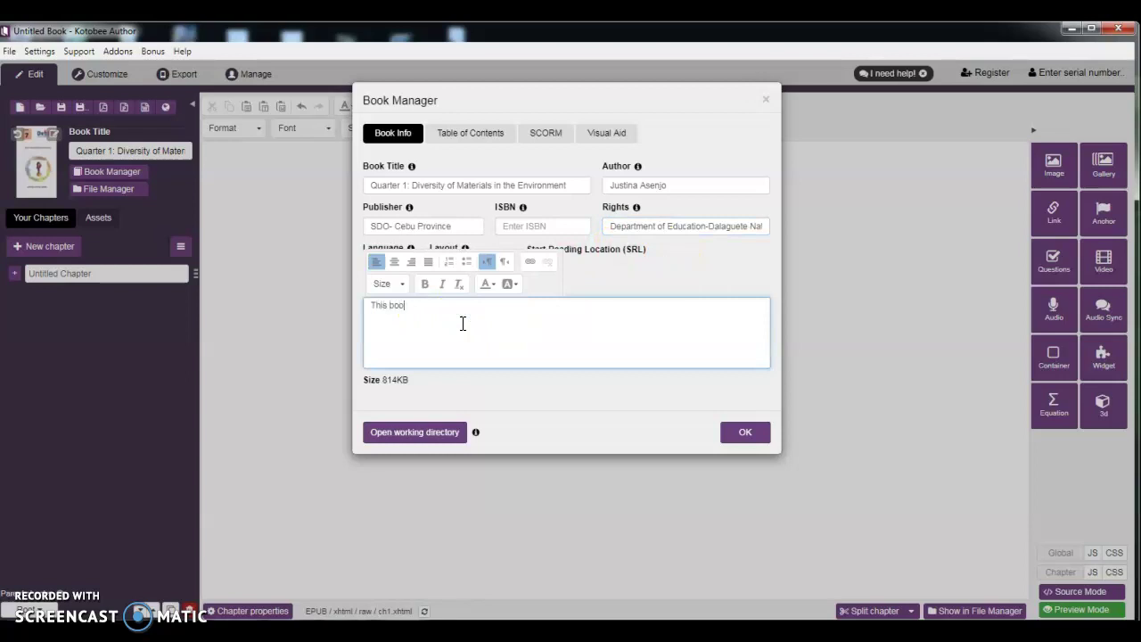
type("k comprises")
type("yhe ")
type("ve module")
type("s cover")
type("ing ")
type("the f")
type("irst grad")
type("ing")
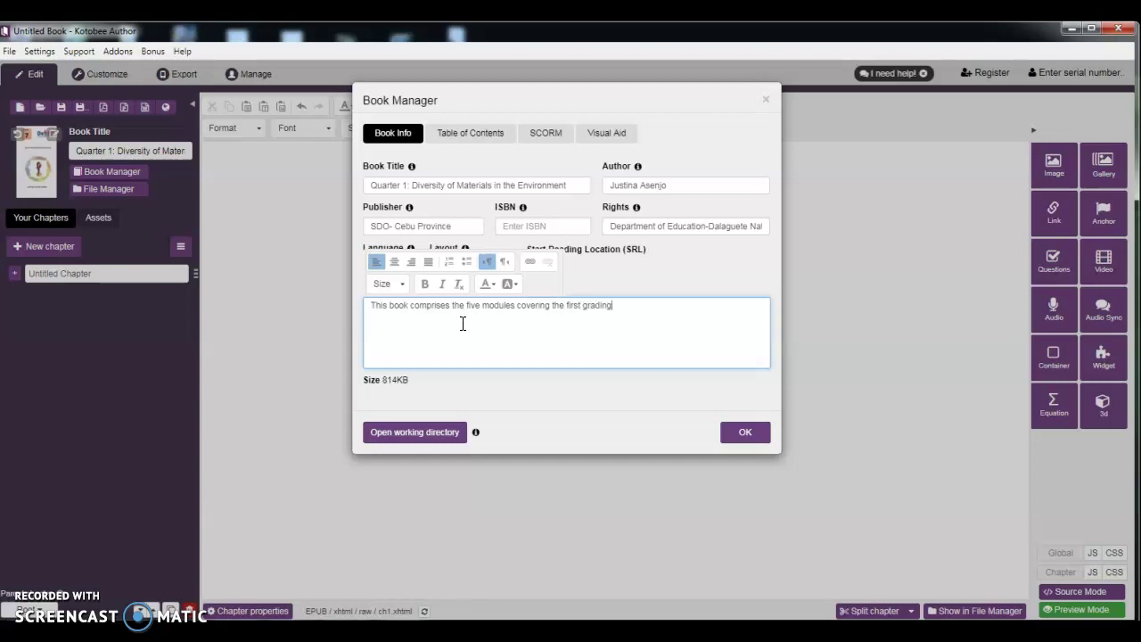
type(" period in Grade 7 Science.")
left_click(447, 318)
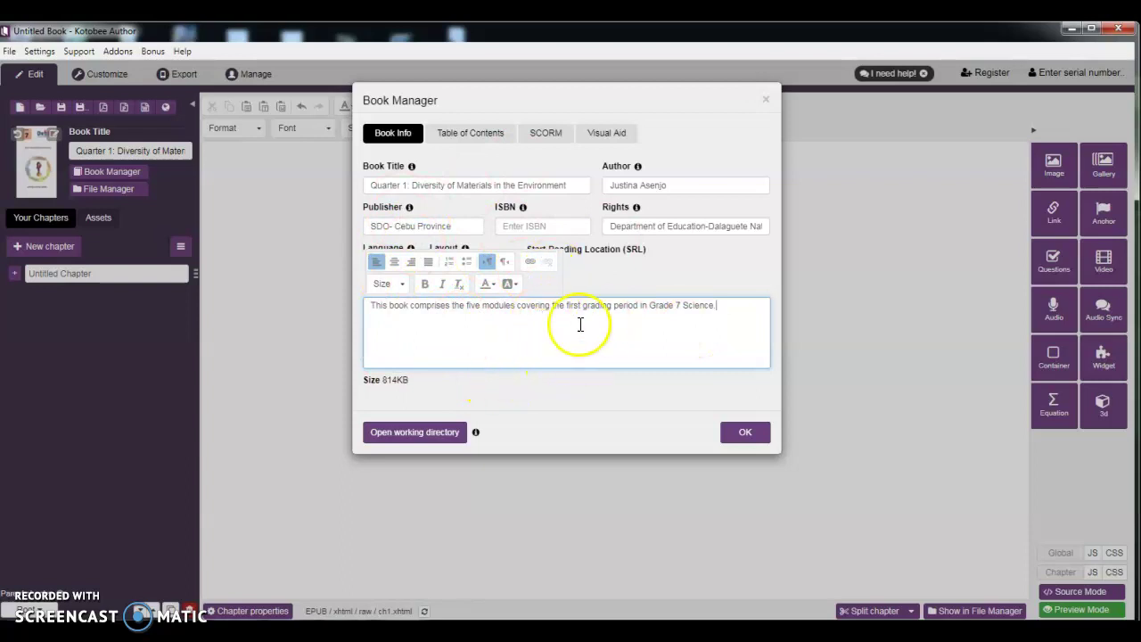
Step: Enable the autogenerated Table of Contents page with the list style Alphabet (uppercase), and apply the book settings
left_click(476, 145)
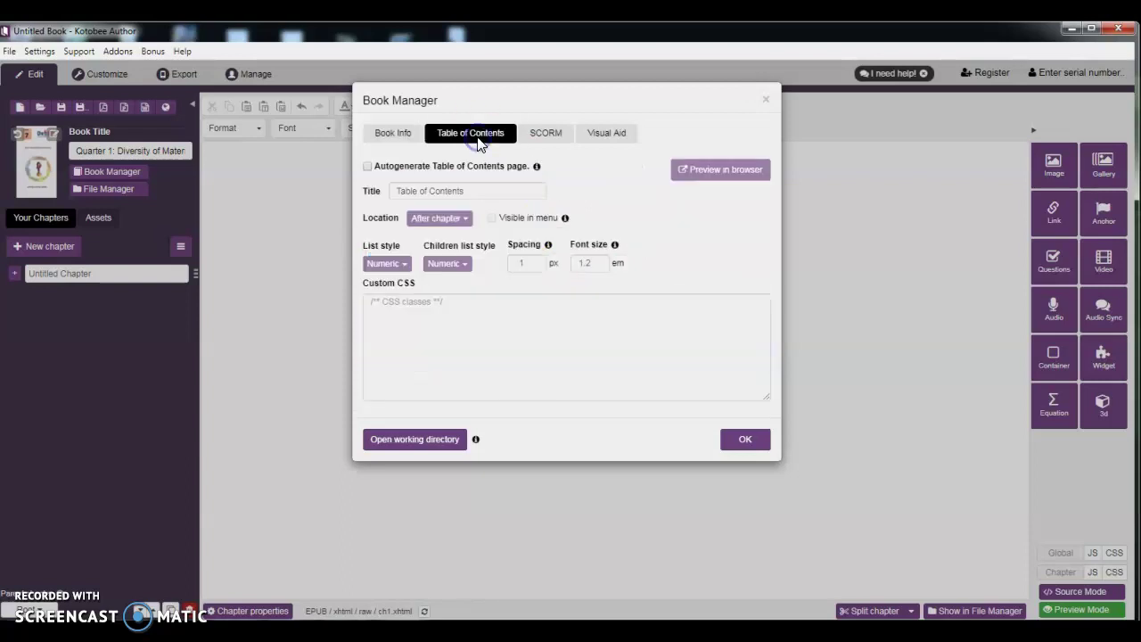
left_click(369, 167)
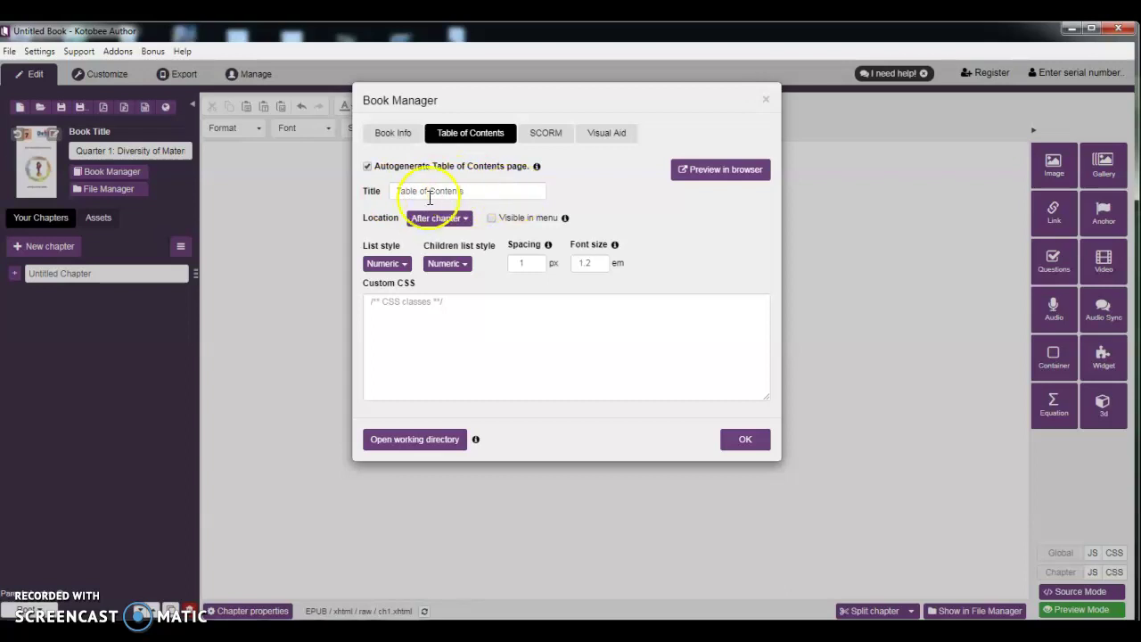
left_click_drag(472, 191, 382, 196)
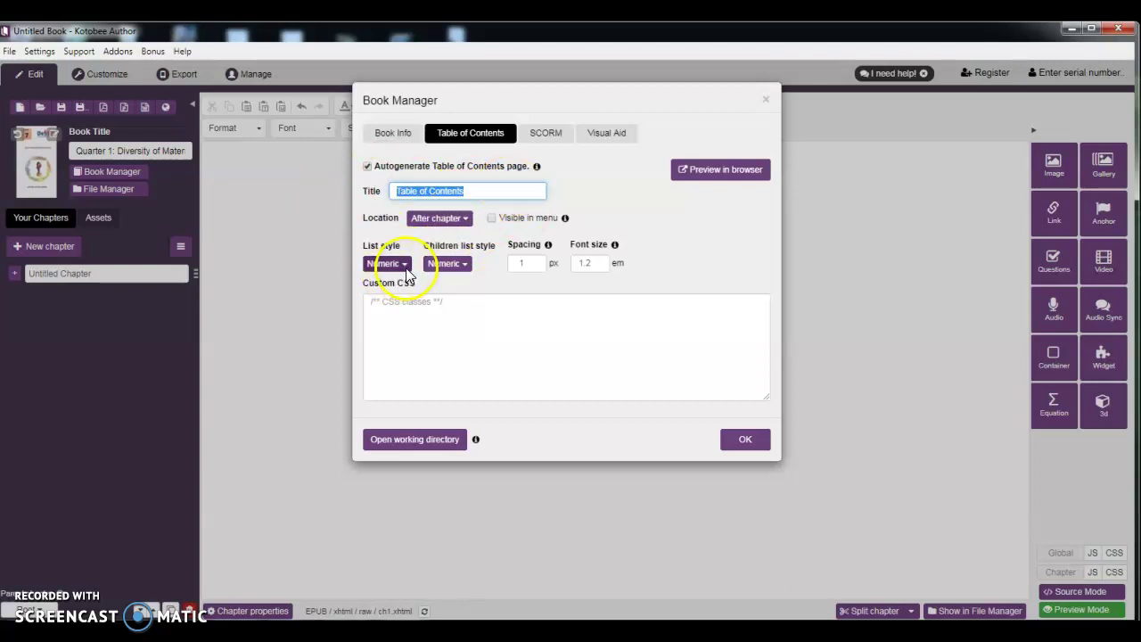
left_click(403, 264)
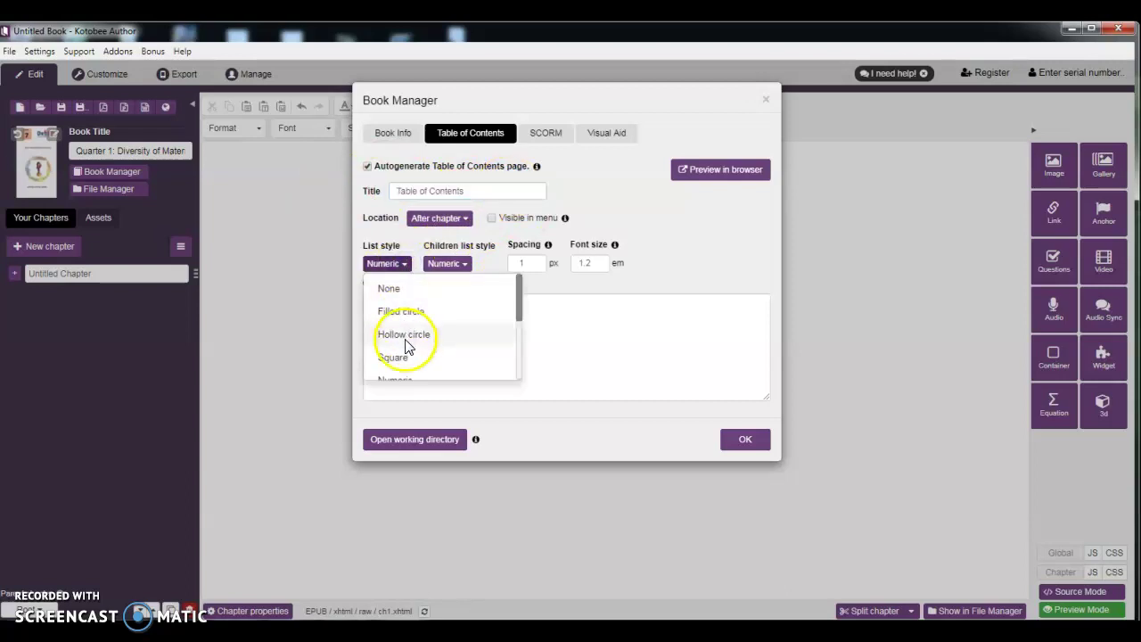
scroll(405, 349, "down", 3)
left_click(417, 296)
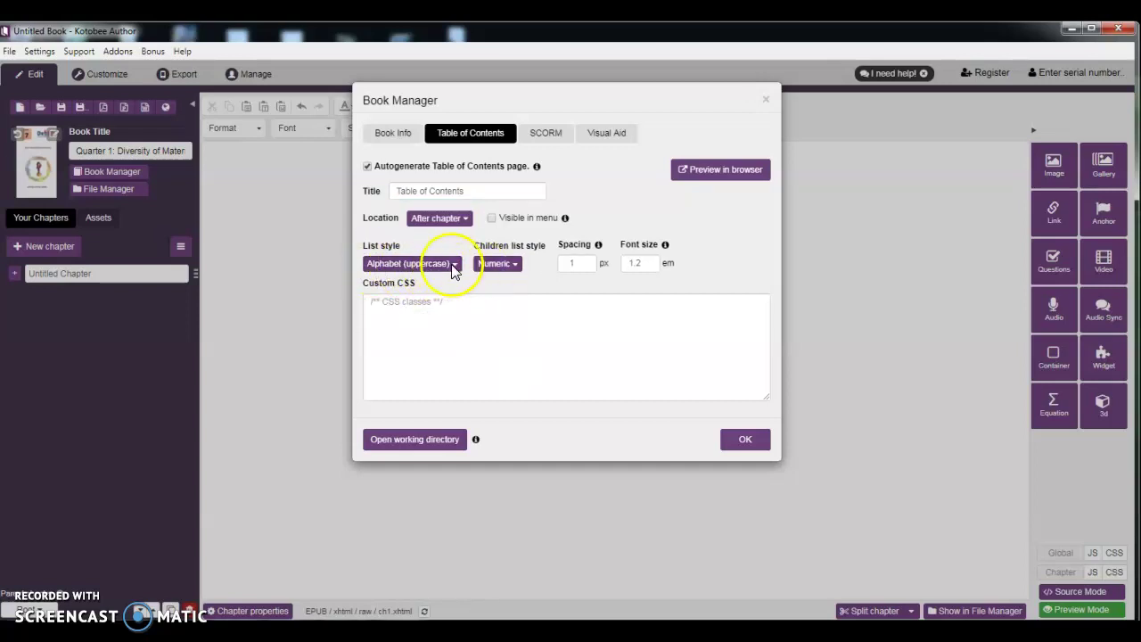
left_click(746, 441)
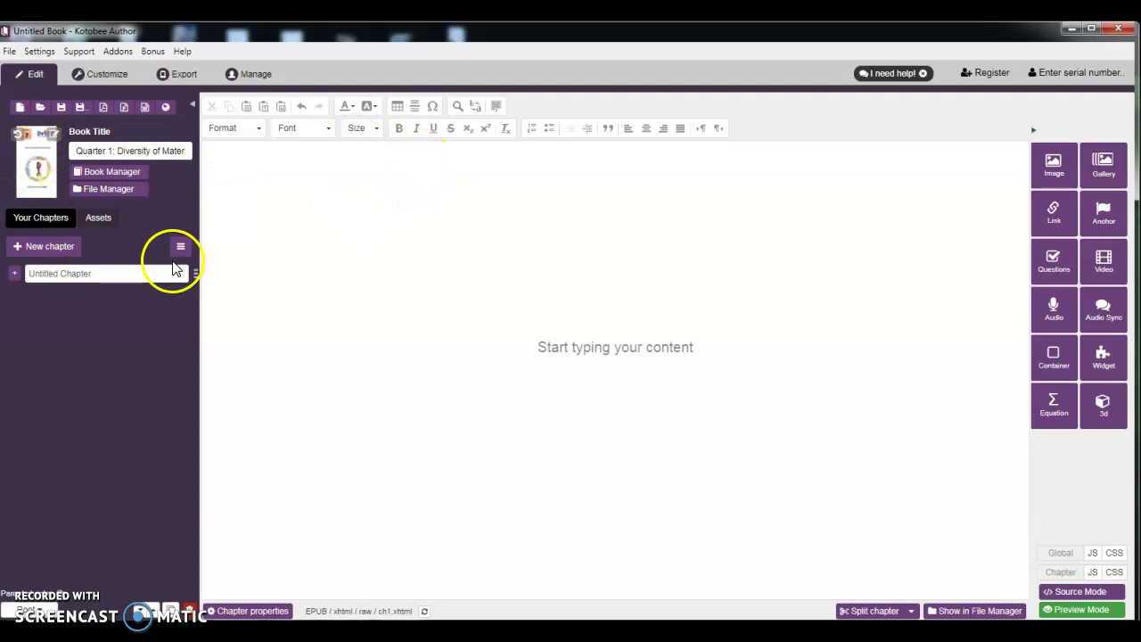
Step: Rename the untitled first chapter as "Module 1: Scientific Investigation"
left_click(36, 273)
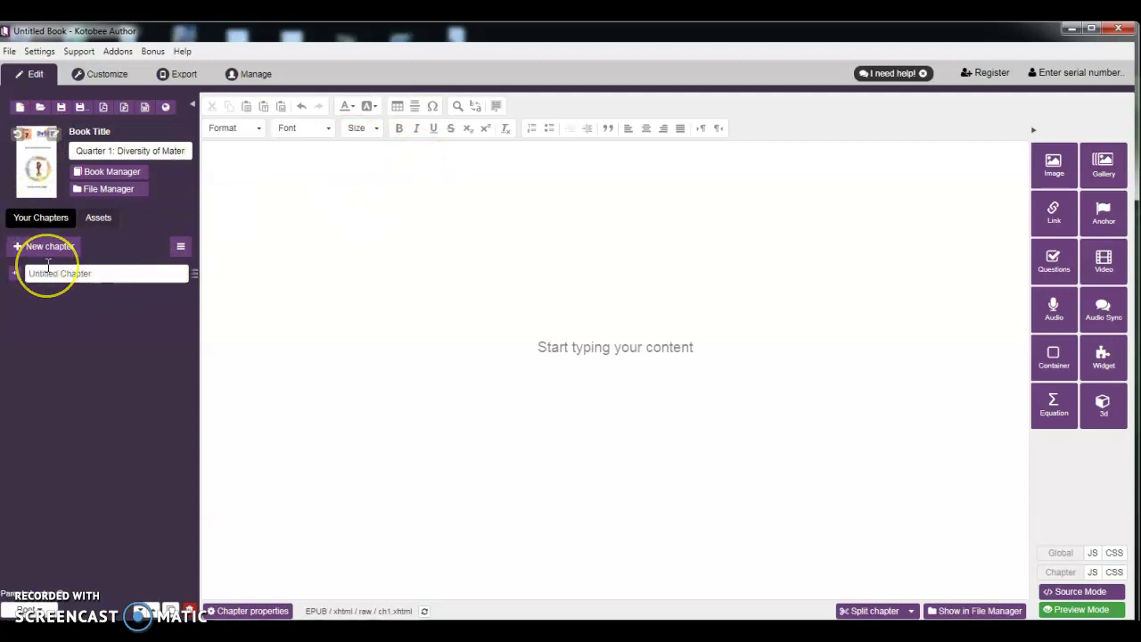
left_click(24, 266)
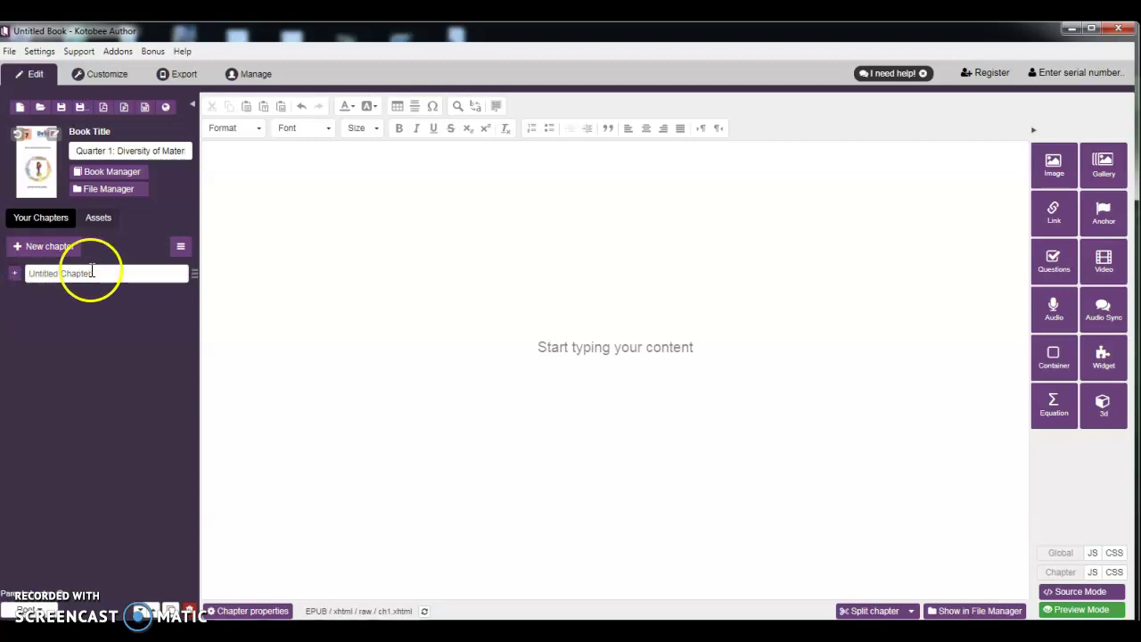
left_click(44, 275)
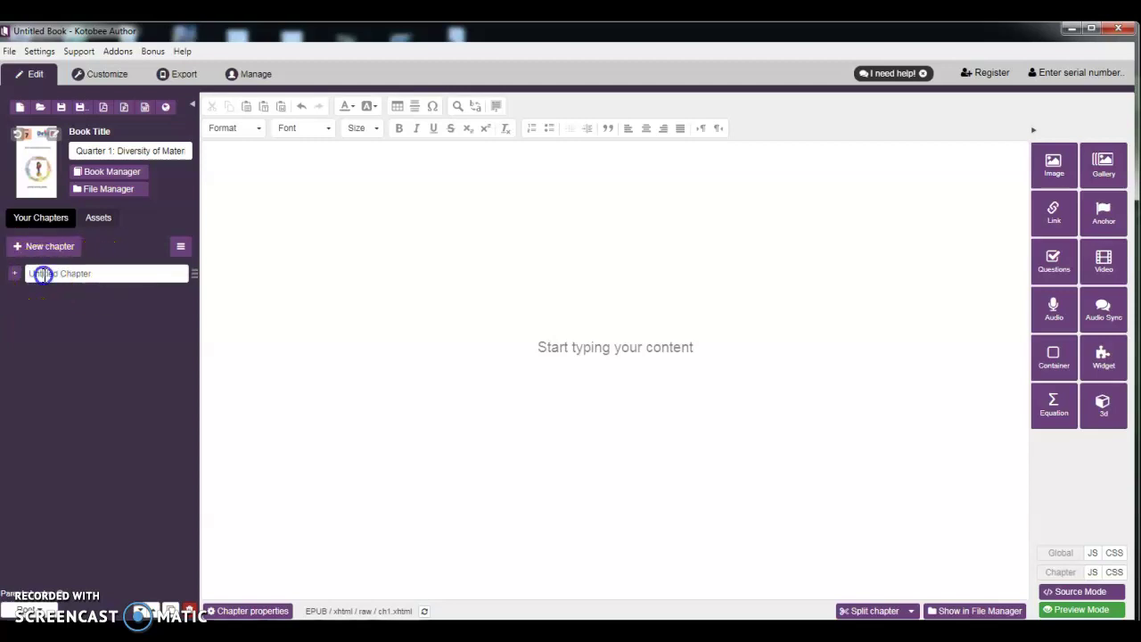
left_click_drag(102, 275, 6, 272)
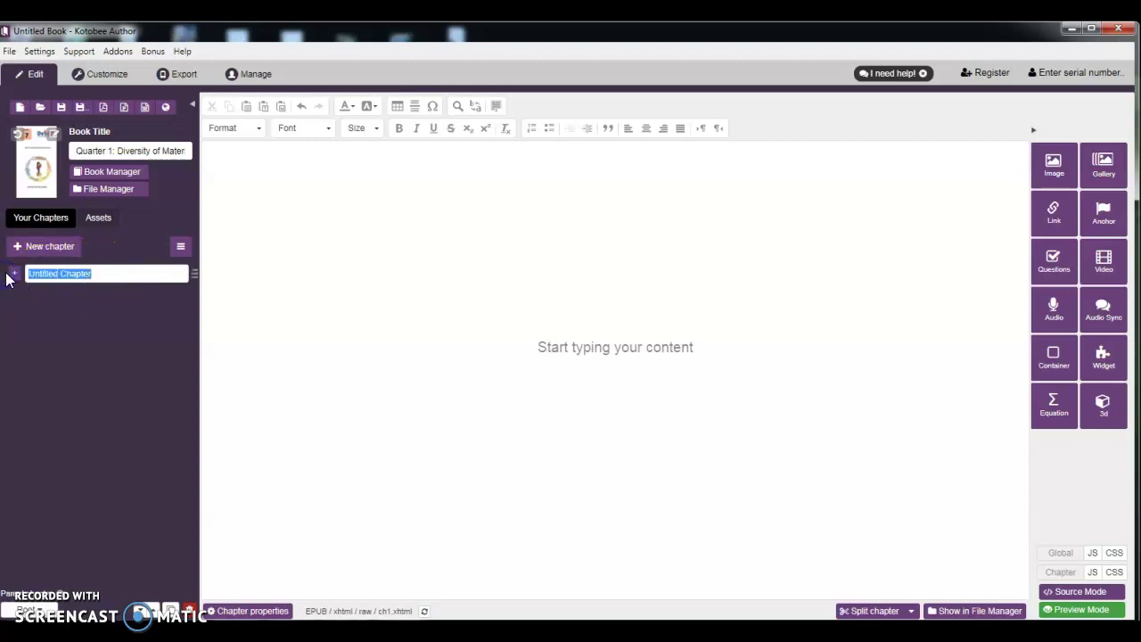
type("Module 1")
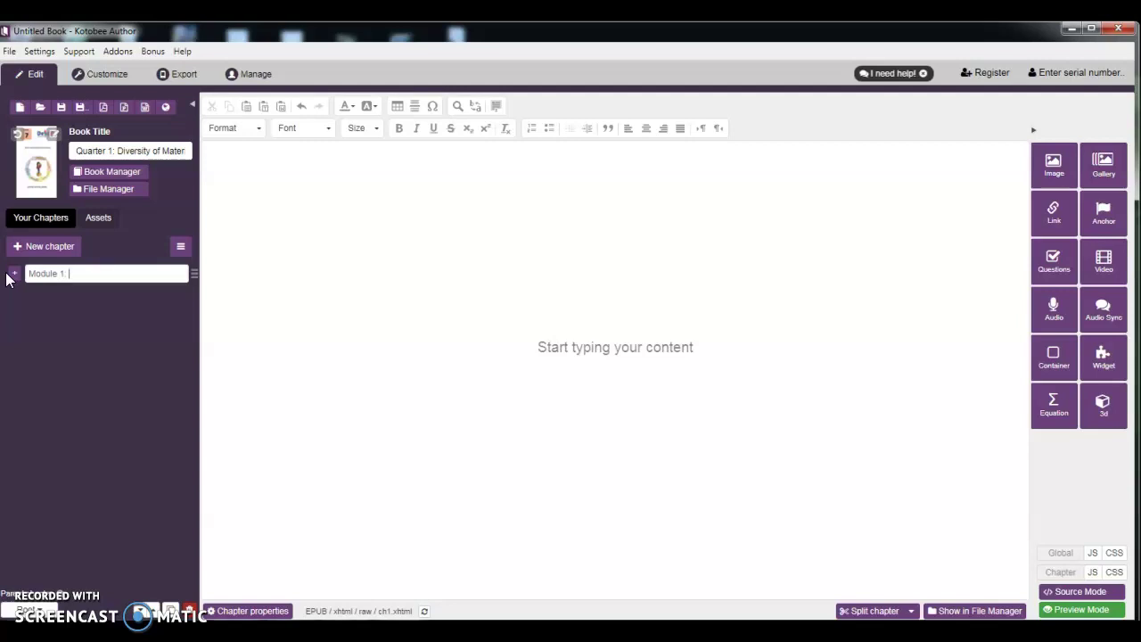
type(": Scientific Investigation")
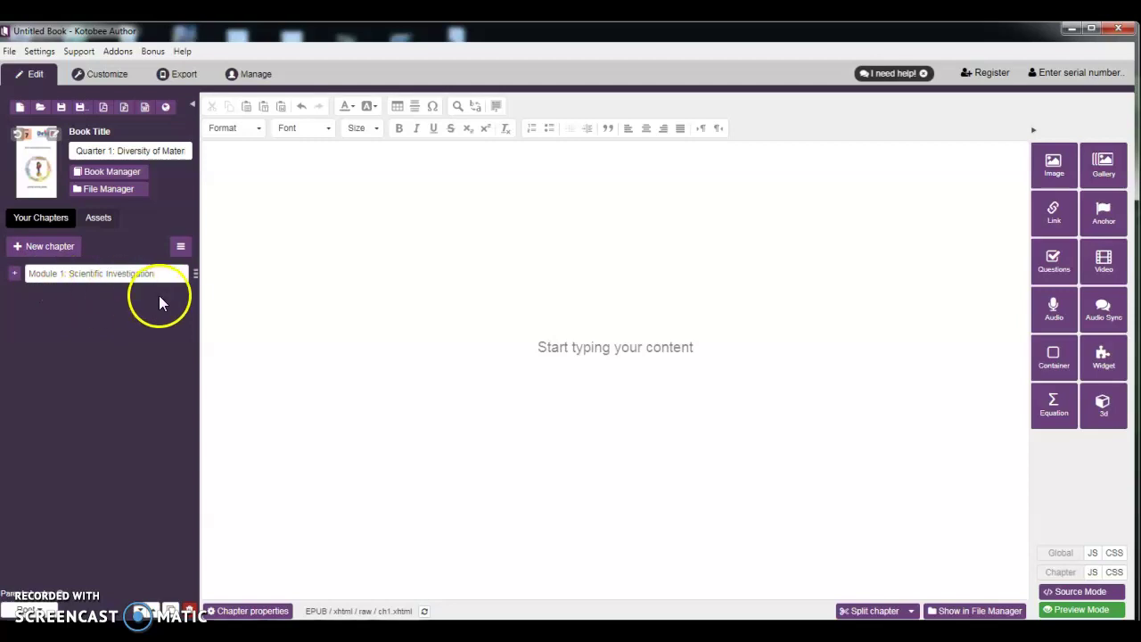
Step: Add a sub-chapter with reflowable layout under the Module 1 chapter and title it "Scientific method"
left_click(15, 276)
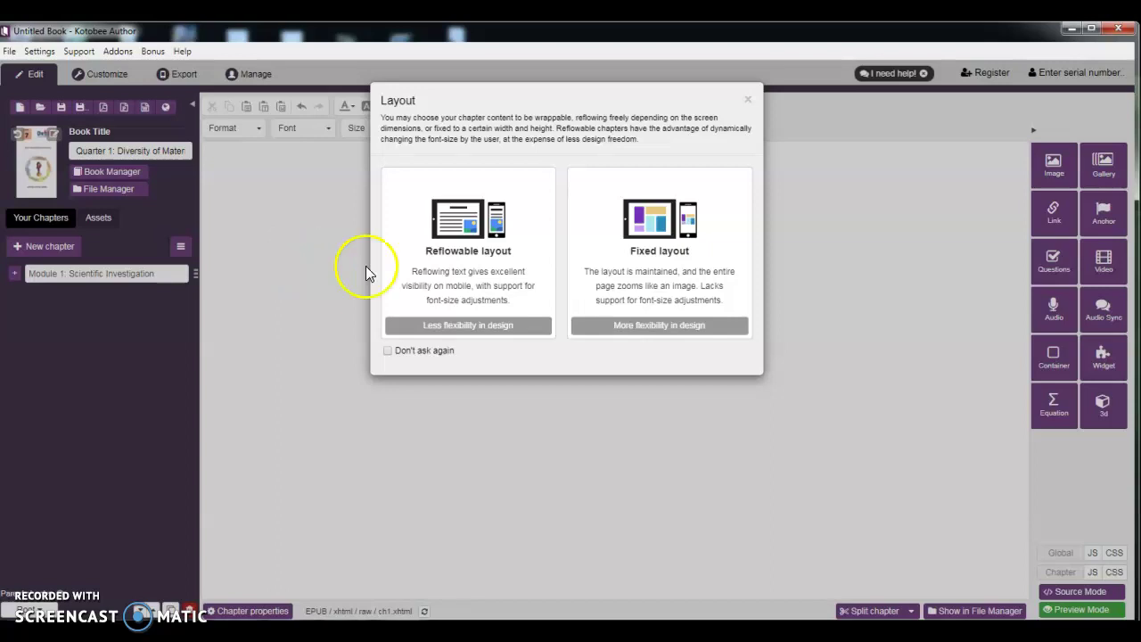
left_click(464, 252)
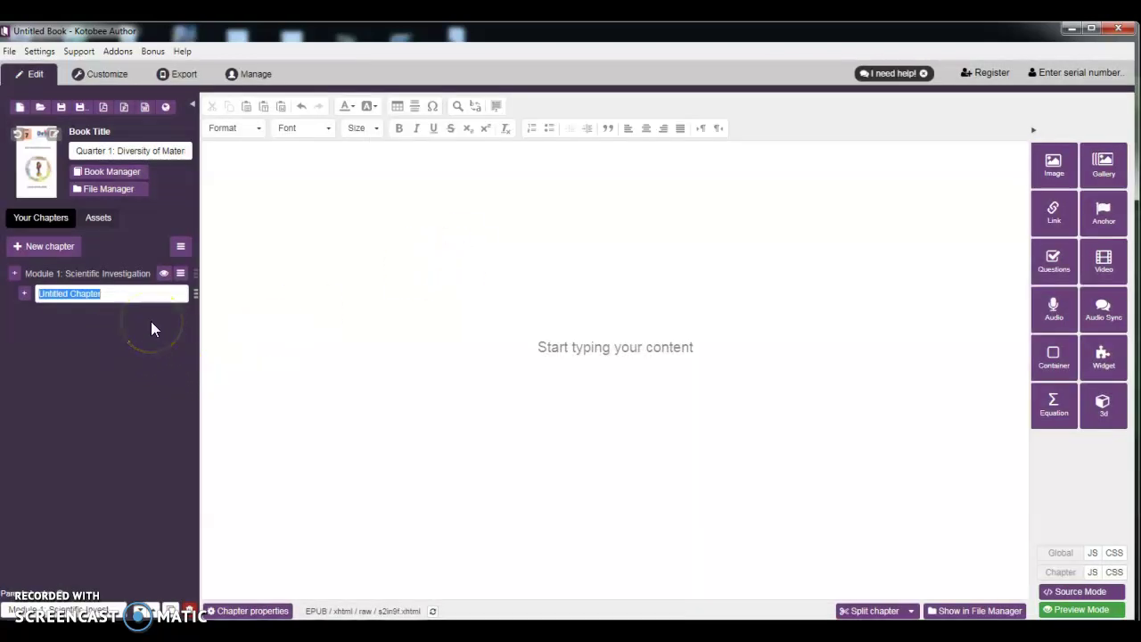
type("Scientific method")
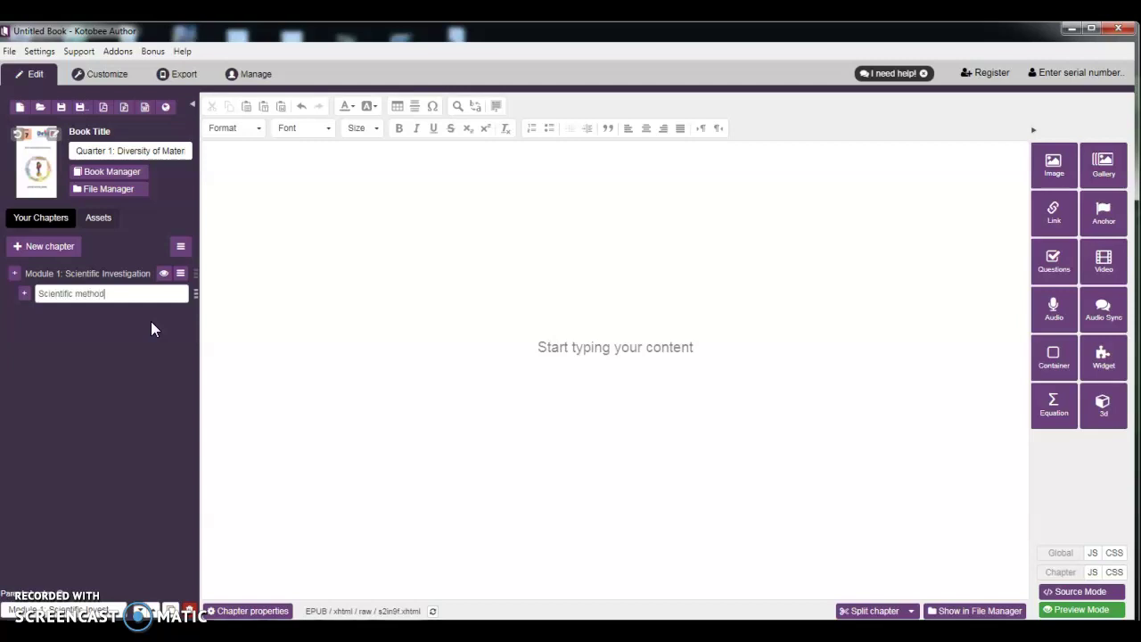
key("Return")
Step: Add a sub-chapter with reflowable layout under "Scientific method" and title it "Steps of the scientific method"
left_click(24, 296)
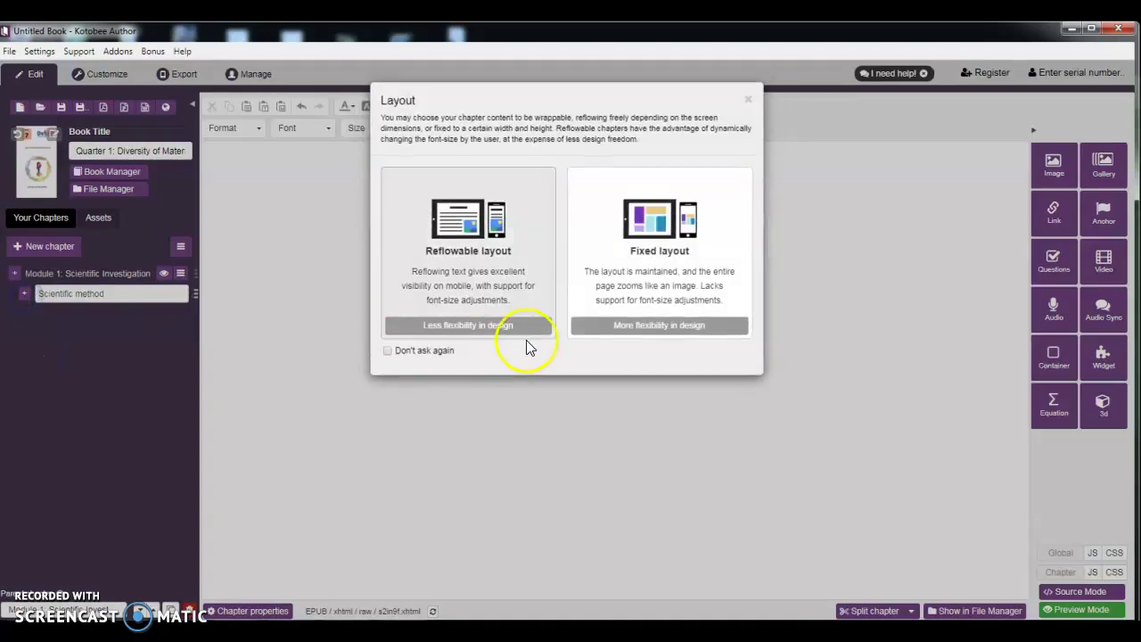
left_click(526, 328)
type("s")
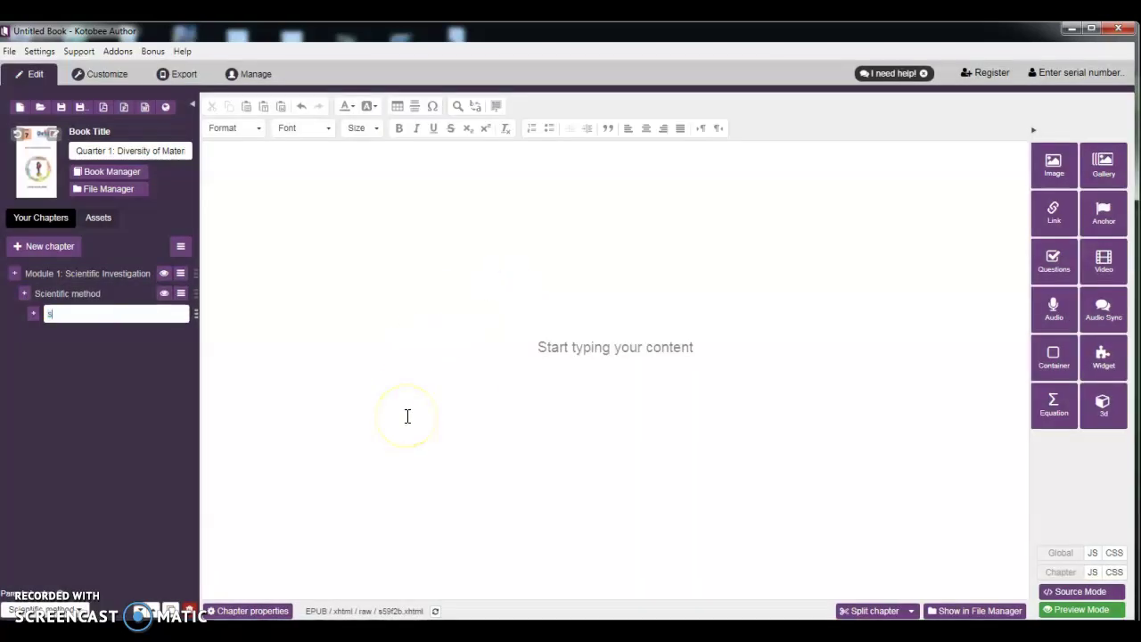
type("teps of the scientific metod")
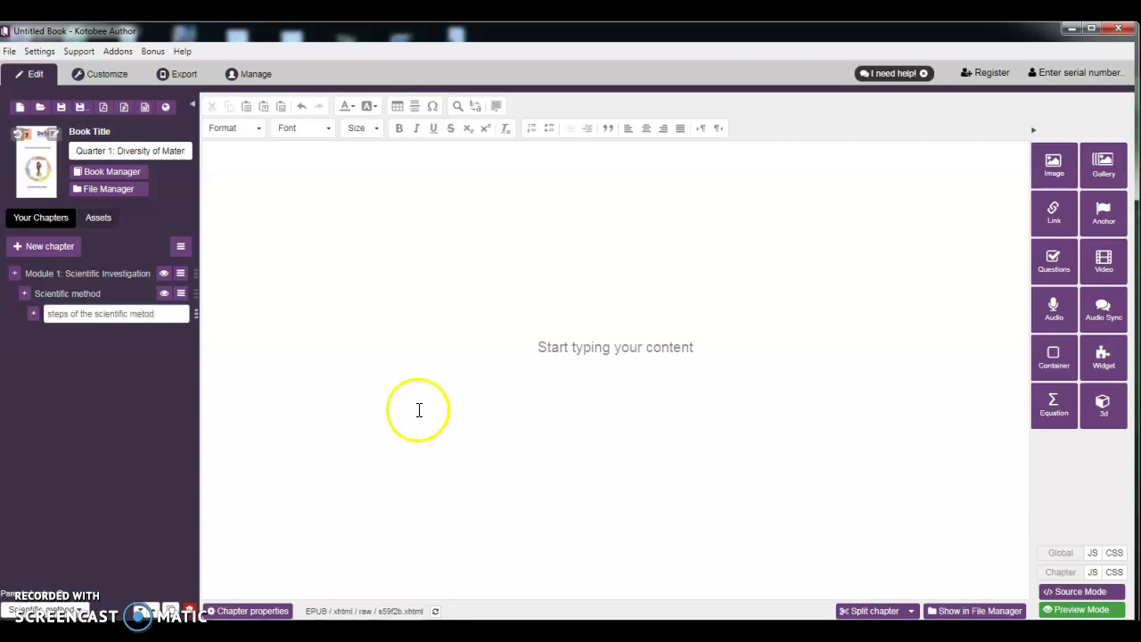
left_click(145, 313)
type("h")
left_click(53, 315)
key("BackSpace")
type("S")
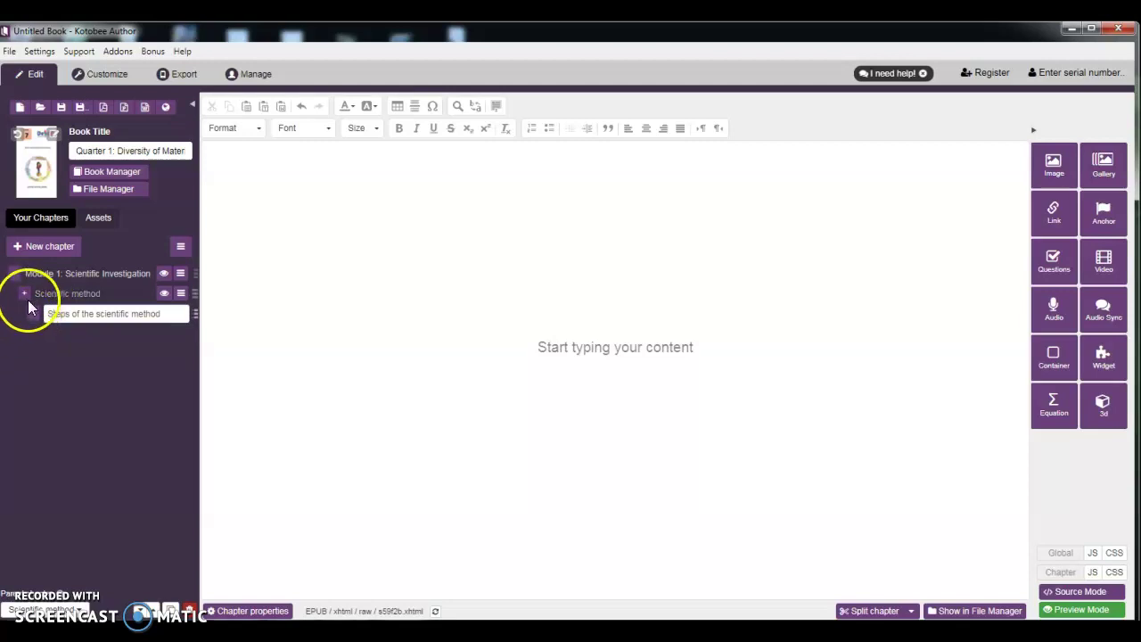
Step: Add a sub-chapter titled "Examples" with reflowable layout under "Steps of the scientific method"
left_click(31, 314)
left_click(517, 269)
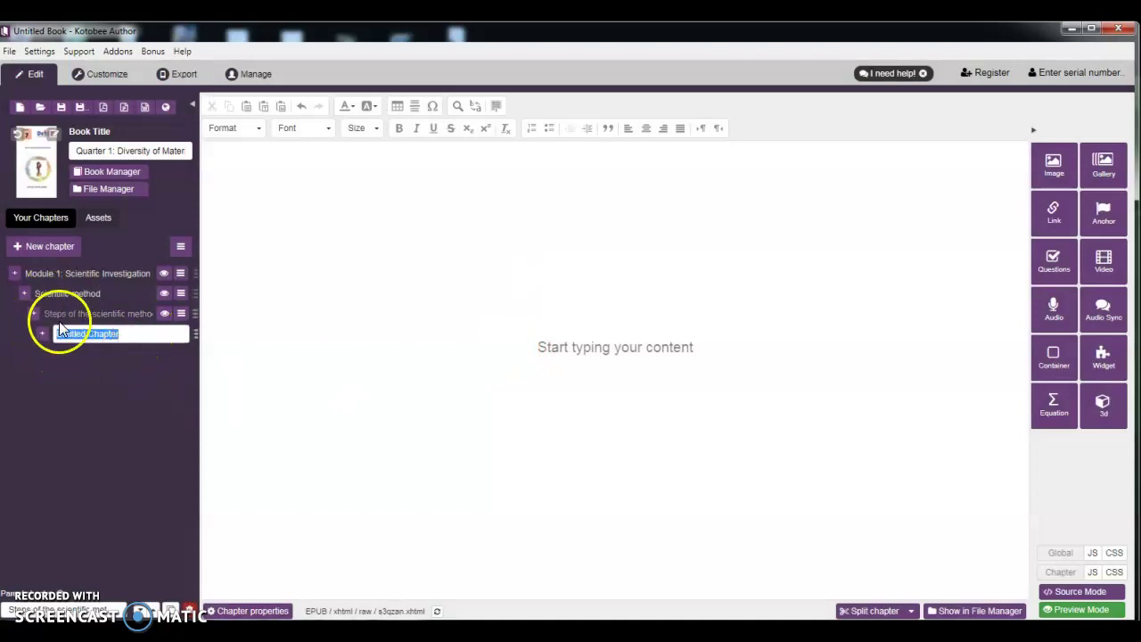
type("Examples")
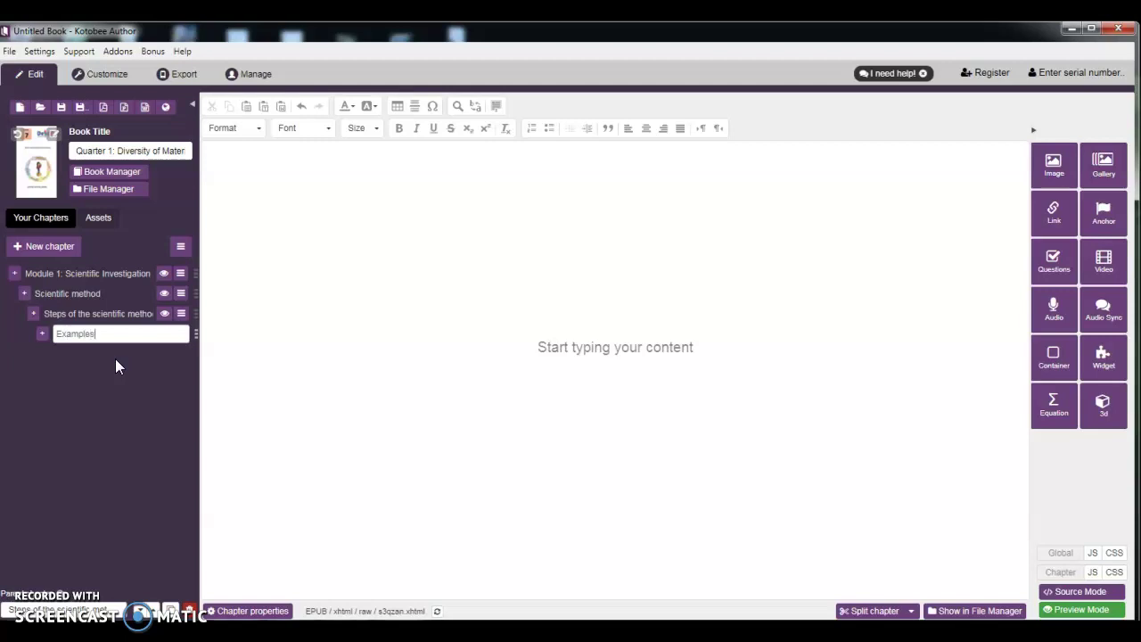
Step: Add another reflowable sub-chapter under "Scientific method" and title it "Activities"
left_click(23, 294)
left_click(432, 248)
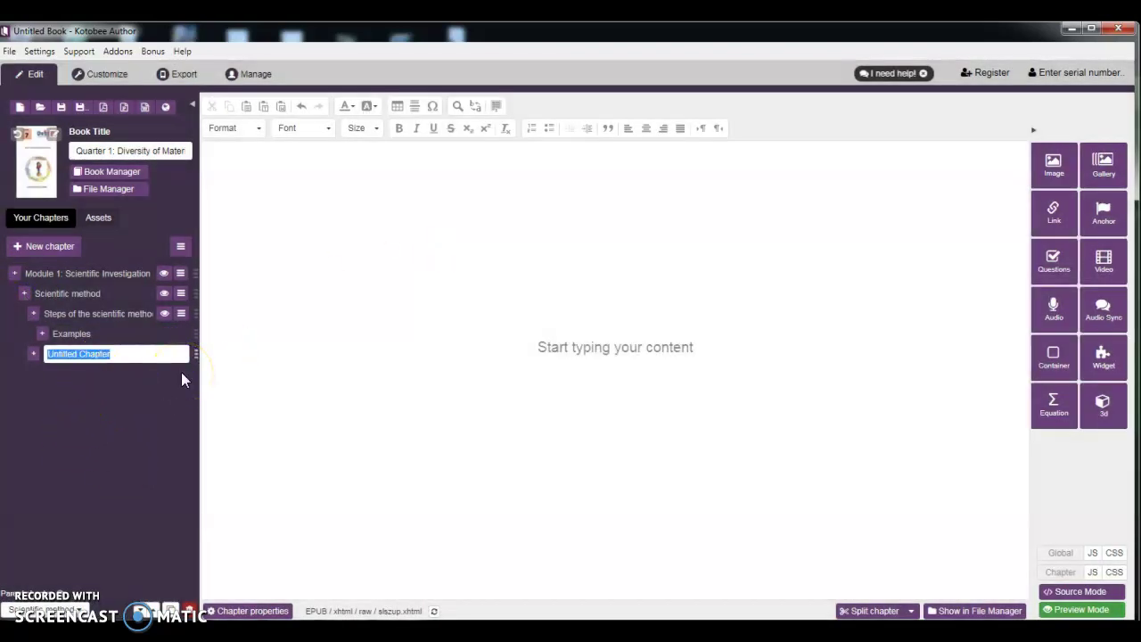
type("E")
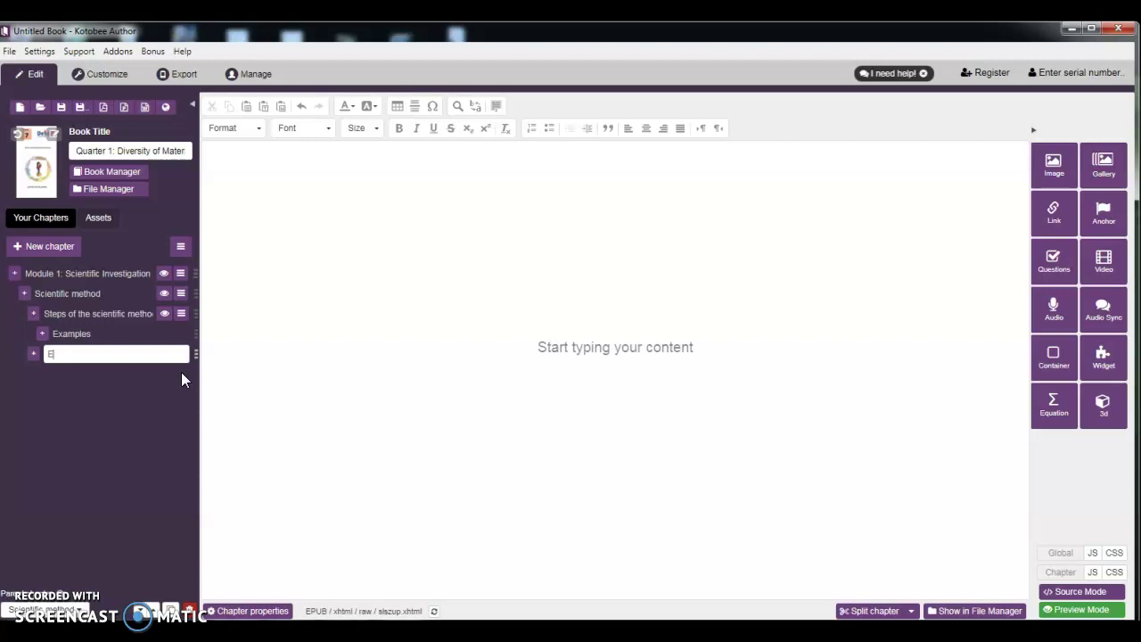
key("BackSpace")
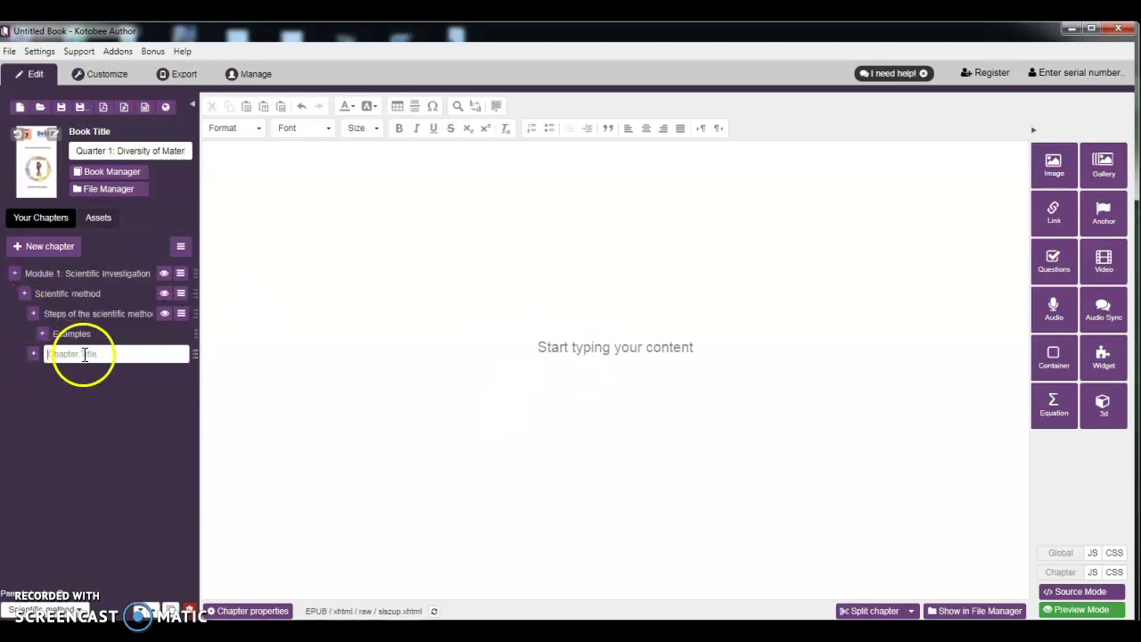
type("Activities")
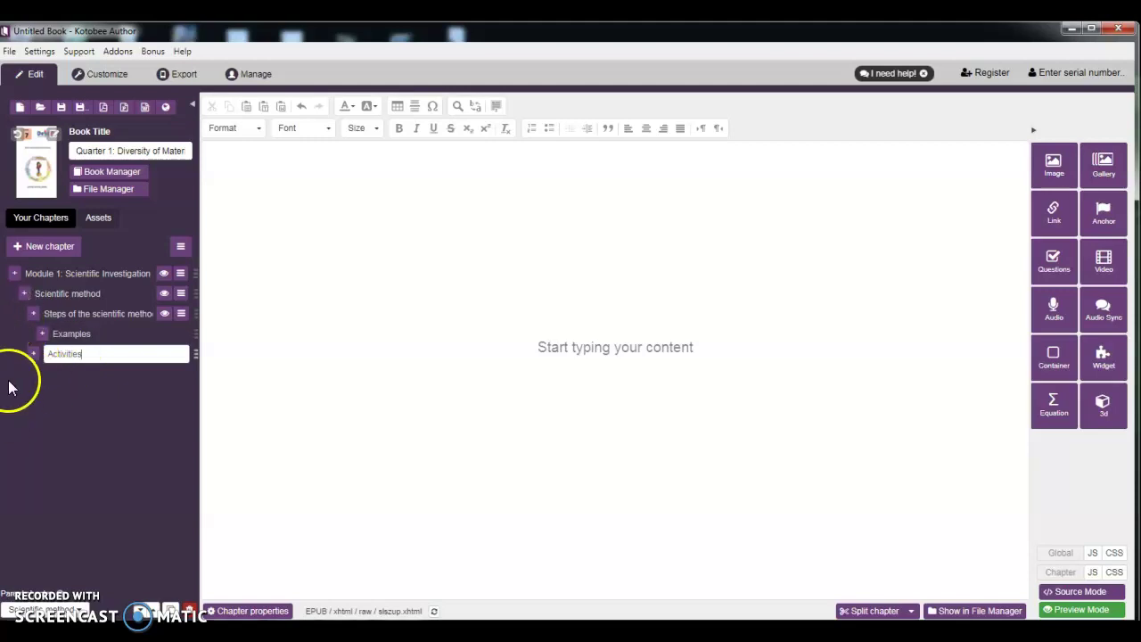
Step: Add a reflowable sub-chapter titled "Videos" under "Scientific method"
left_click(25, 294)
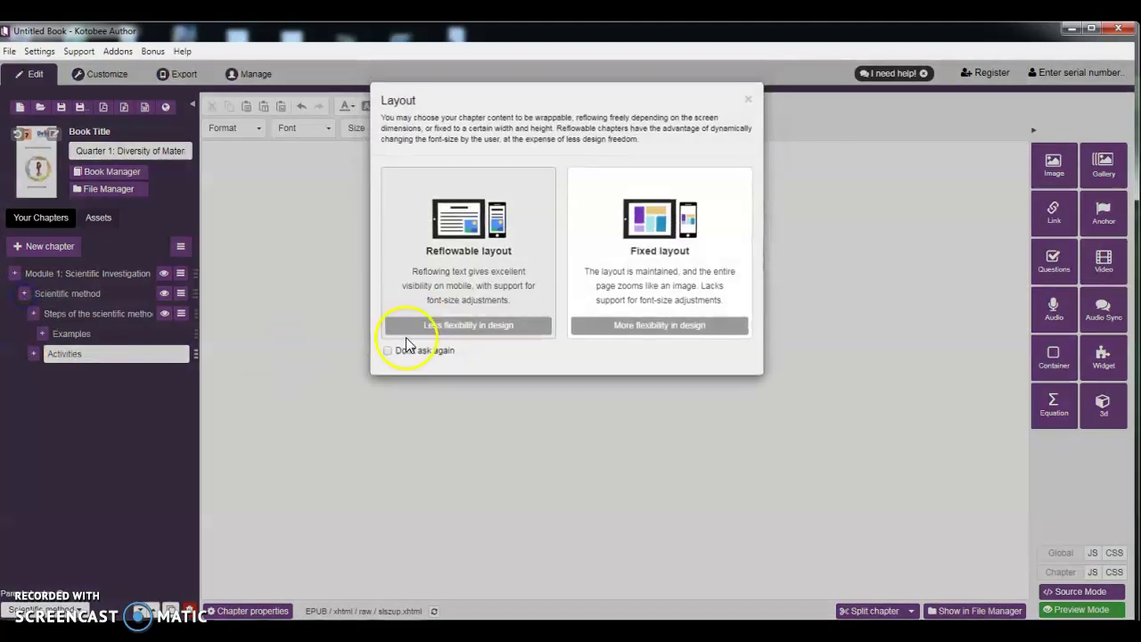
left_click(458, 259)
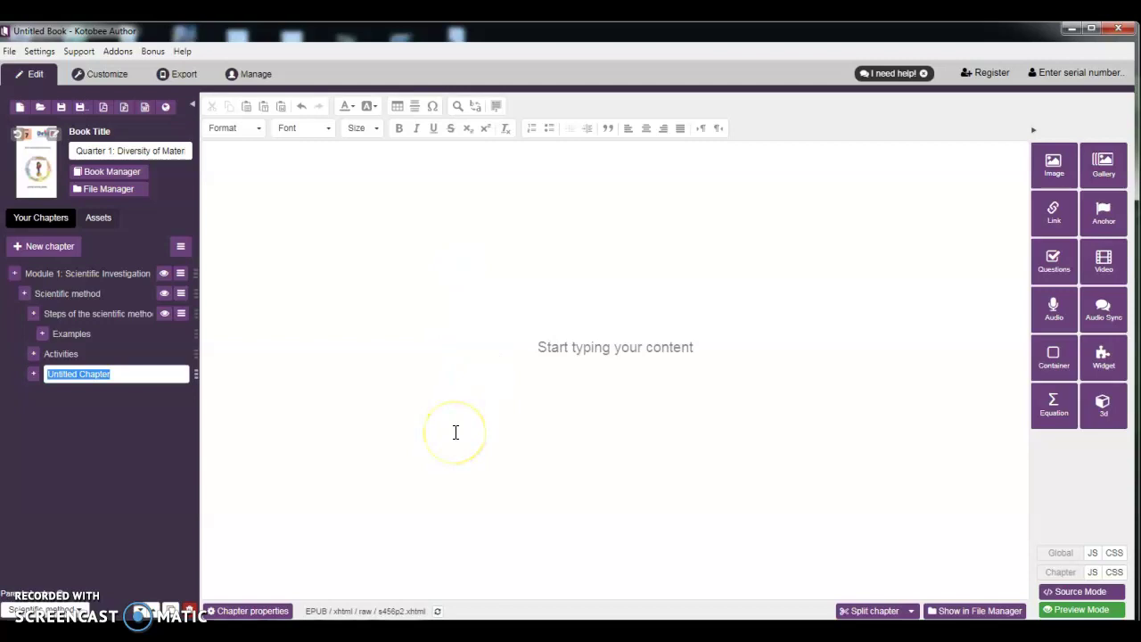
type("W")
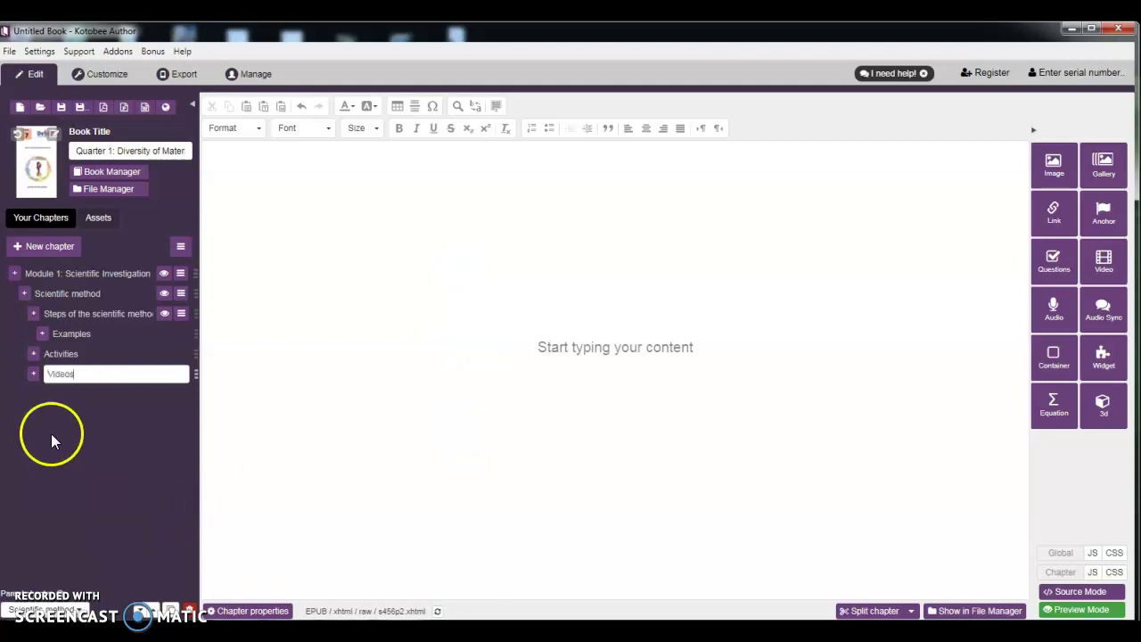
Step: Add a reflowable sub-chapter titled "Test Yourself" under "Scientific method"
left_click(17, 290)
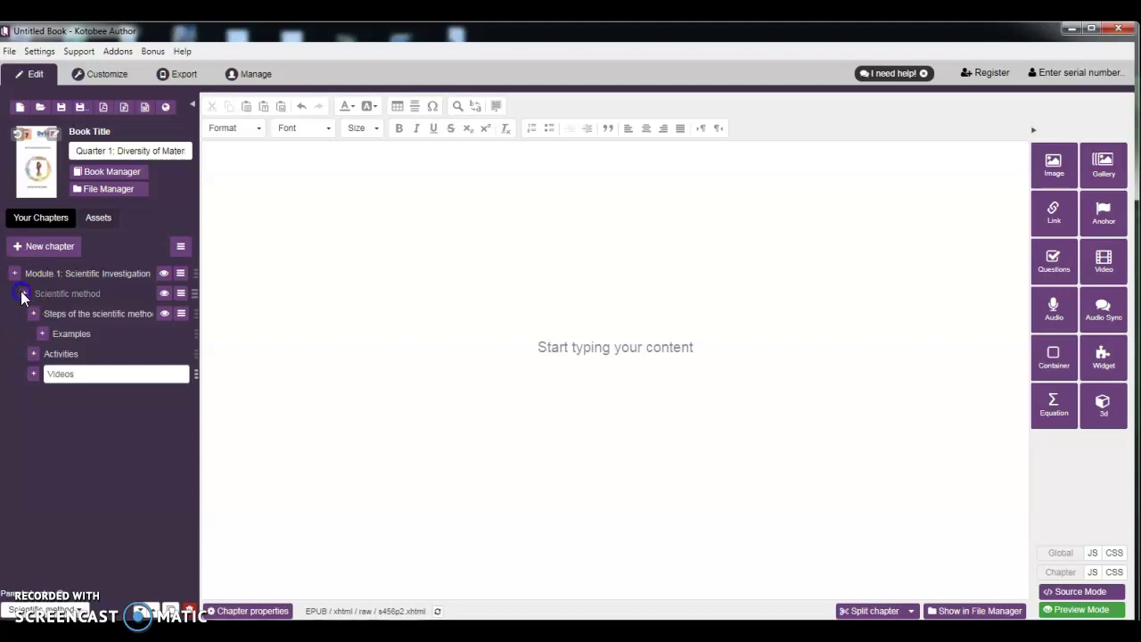
left_click(462, 278)
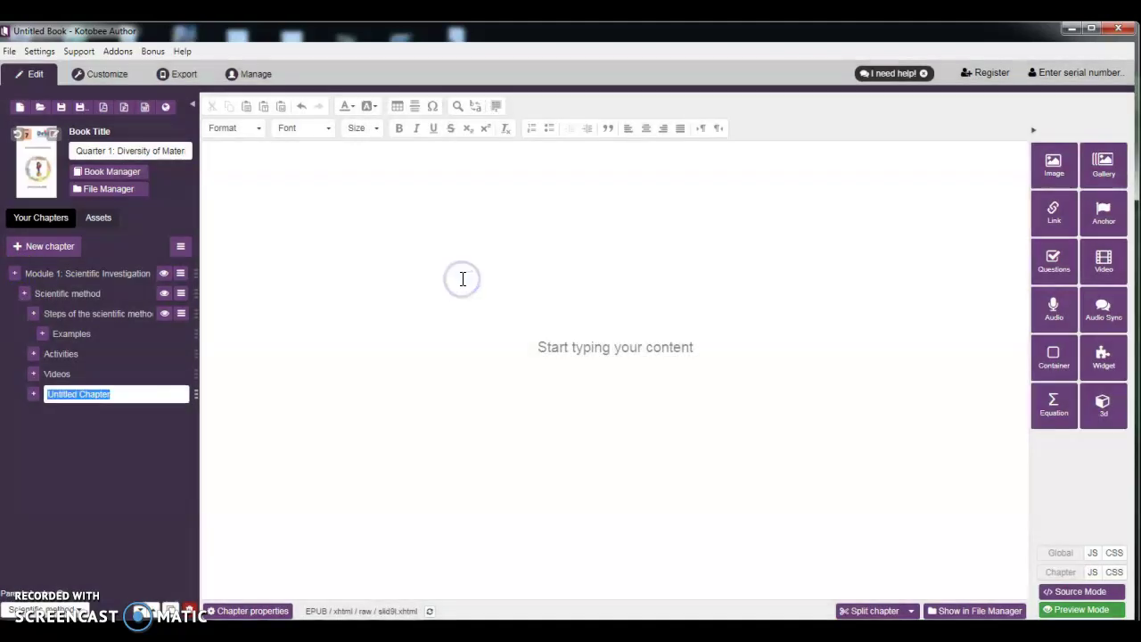
type("Test Yourself")
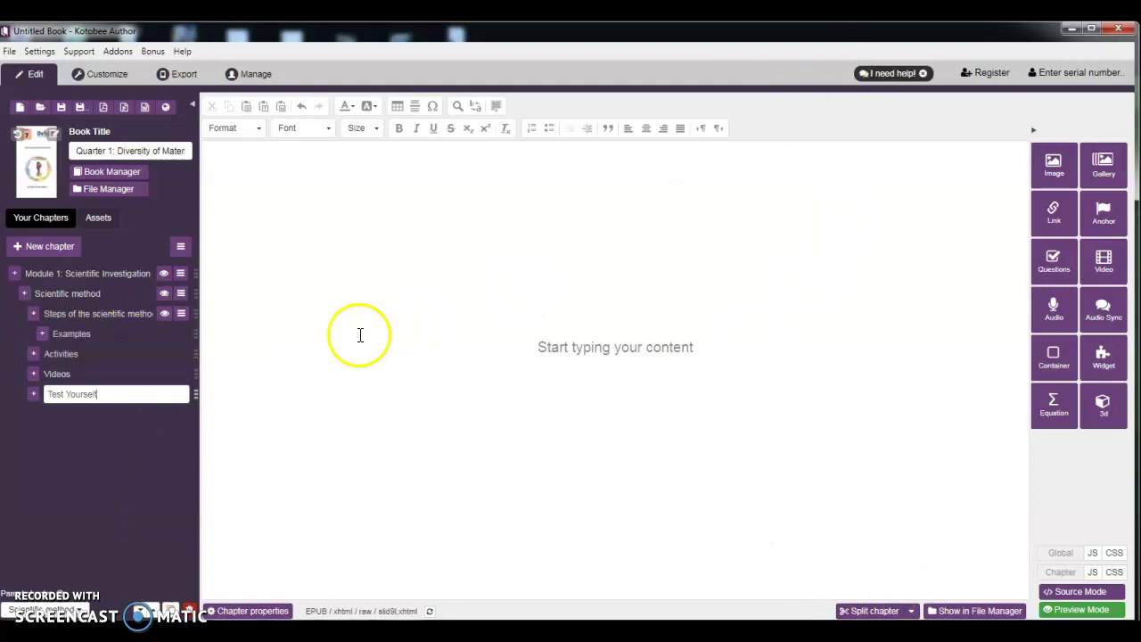
left_click(382, 360)
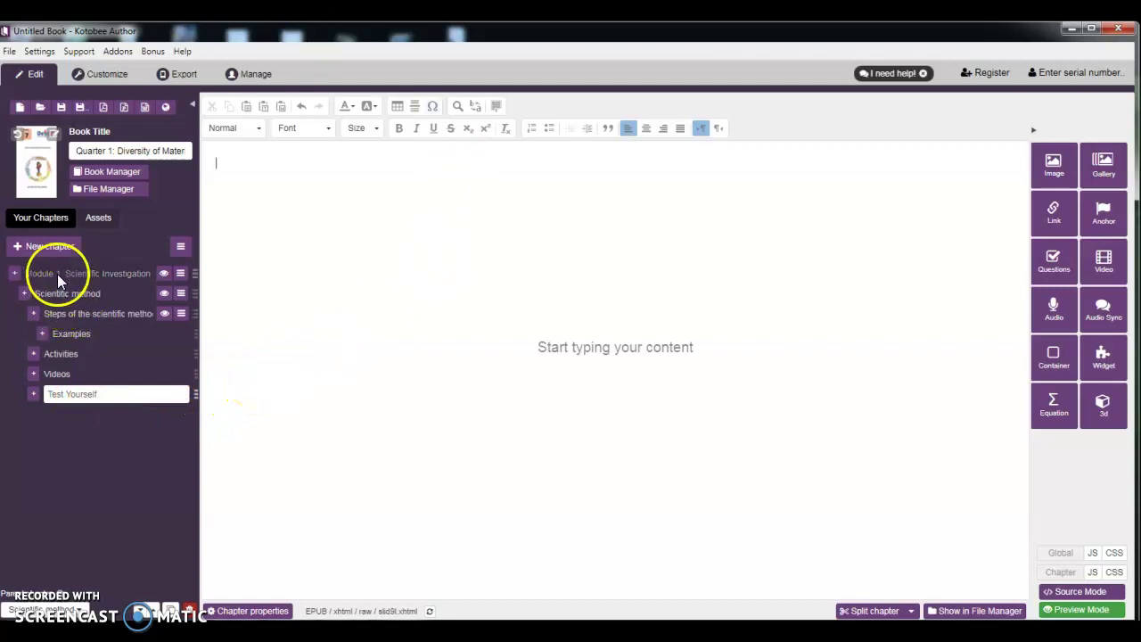
Step: Create a chapter guide on the Module 1 page and delete its list of sub-chapter links, keeping only the heading
left_click(131, 274)
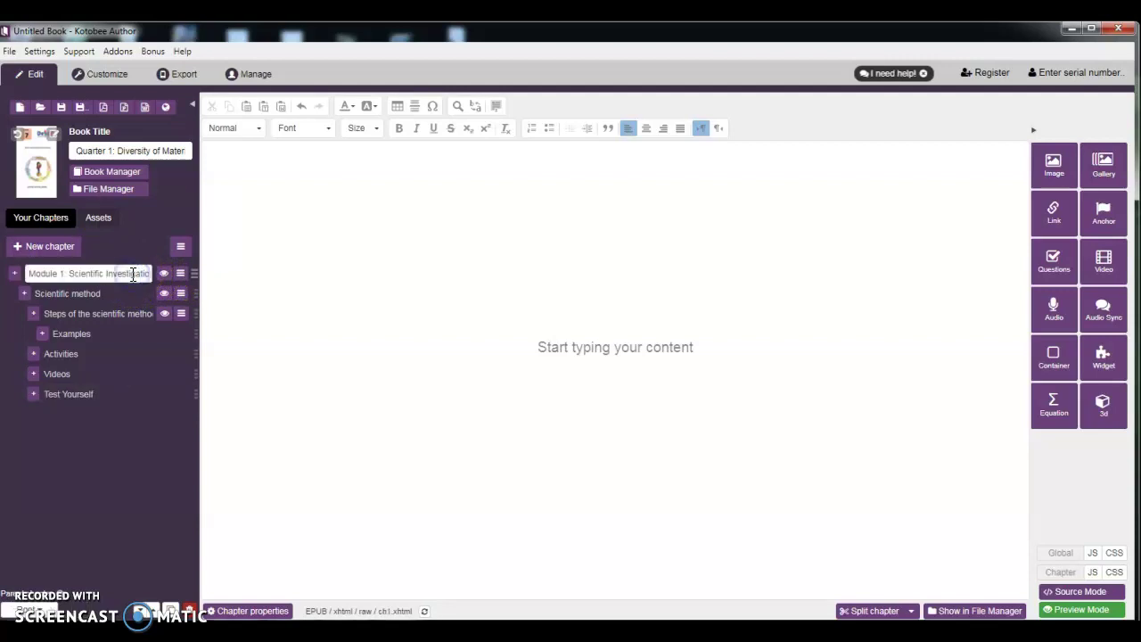
left_click(181, 275)
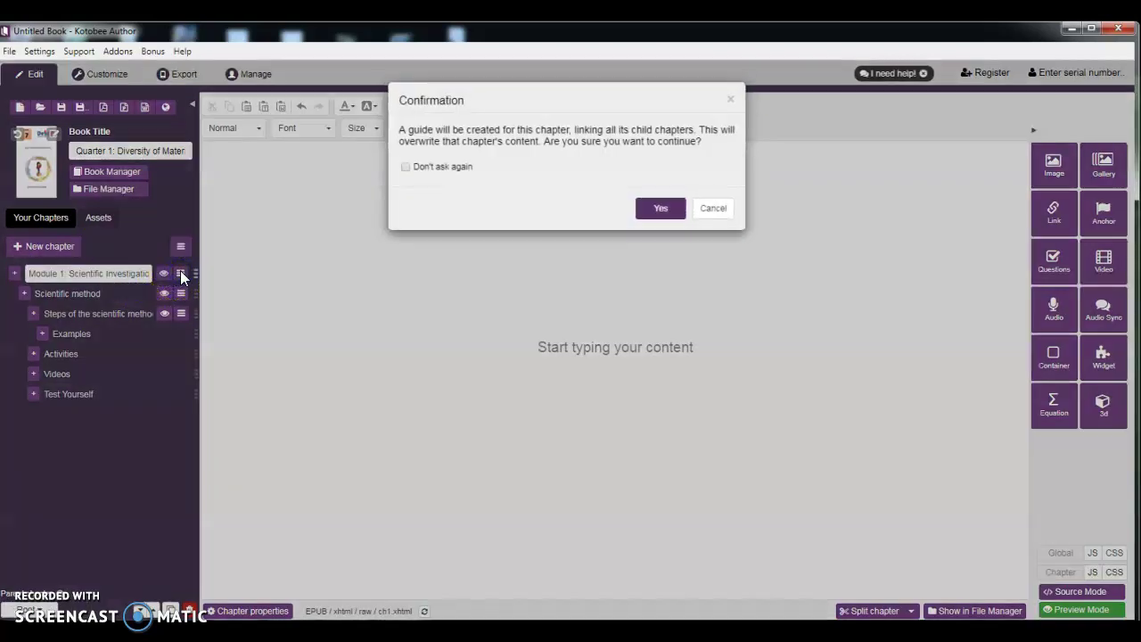
left_click(673, 208)
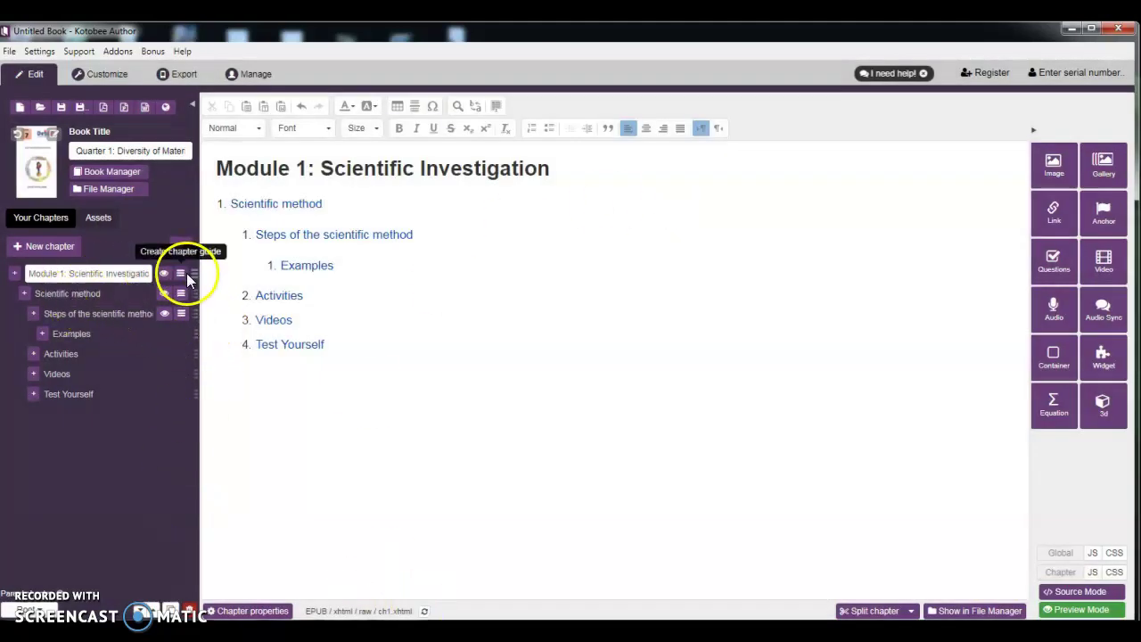
left_click_drag(216, 199, 675, 187)
key("Delete")
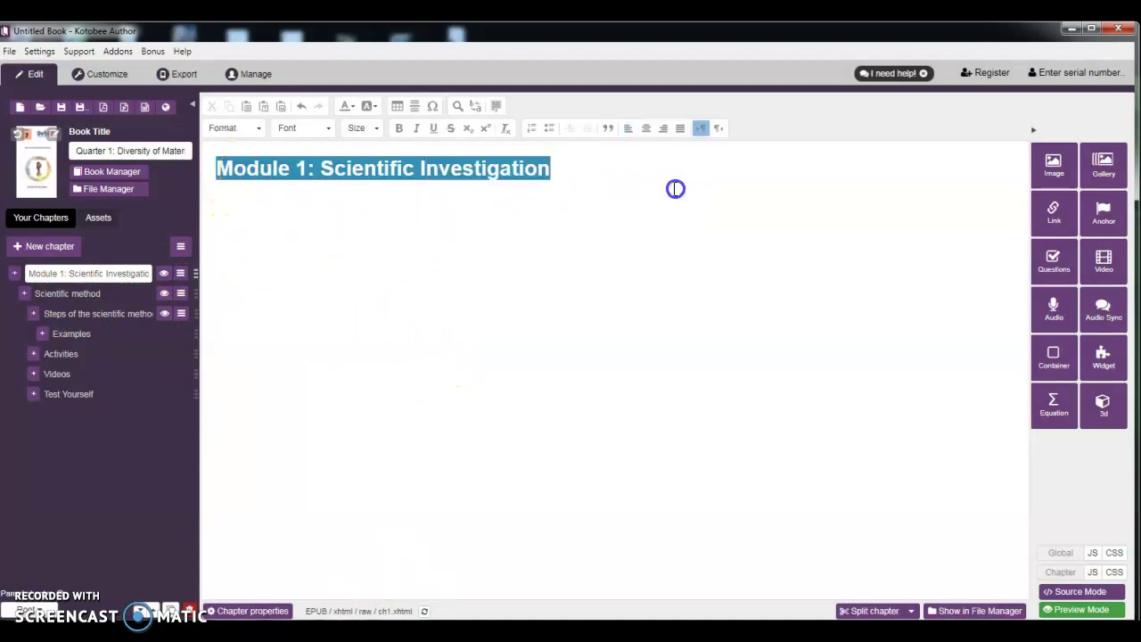
Step: Center the "Module 1: Scientific Investigation" heading and set its font size to 20
left_click(644, 134)
left_click(376, 129)
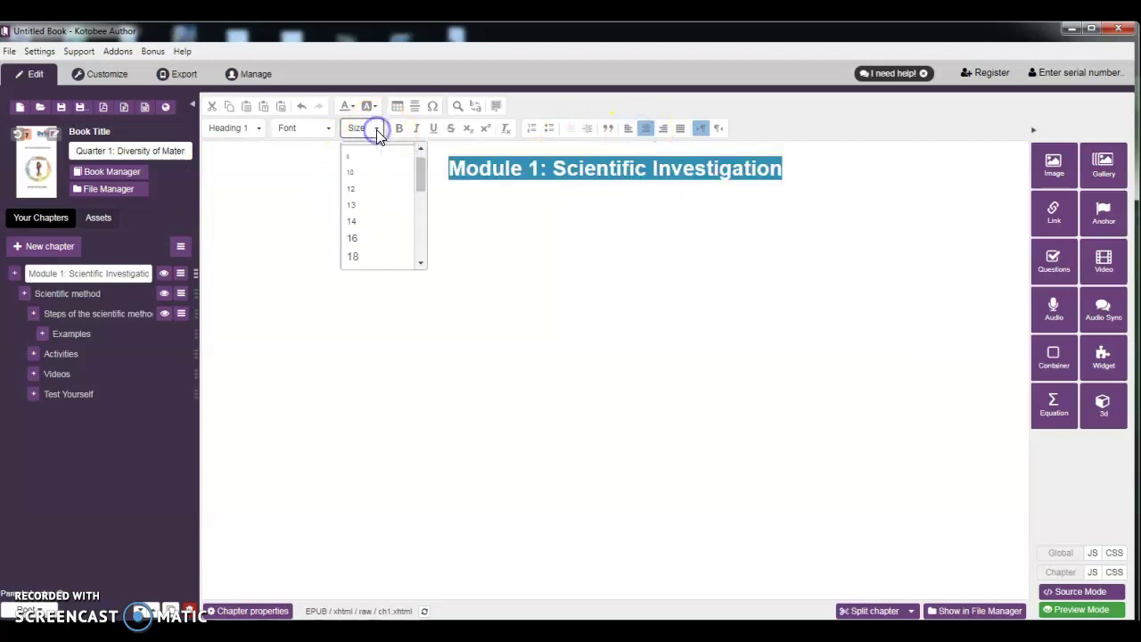
scroll(361, 248, "down", 2)
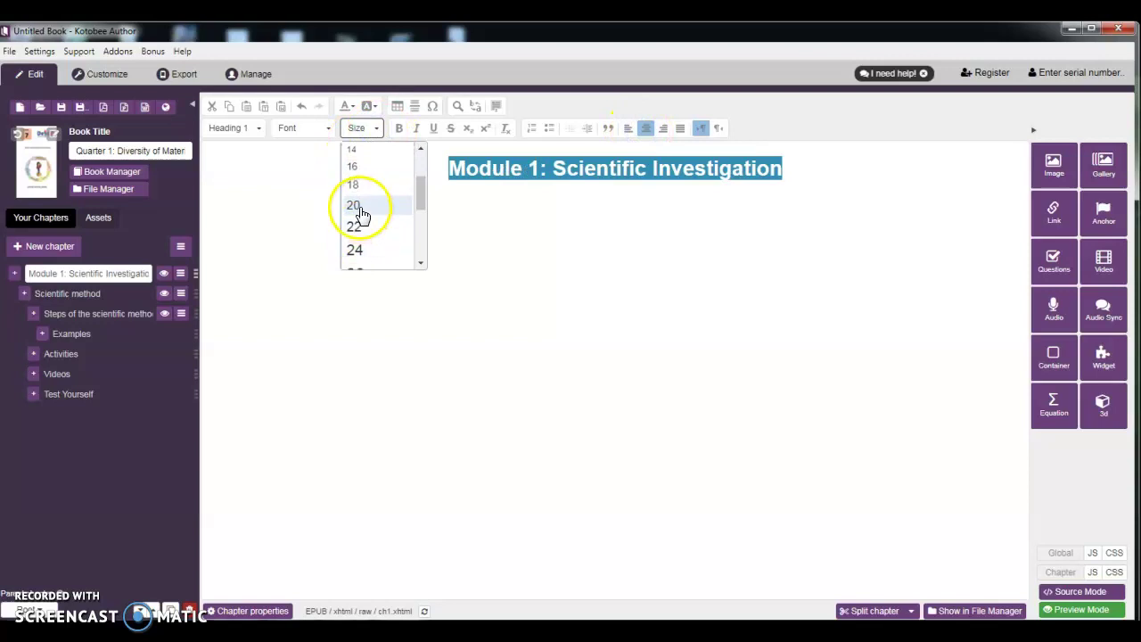
left_click(357, 206)
left_click(854, 176)
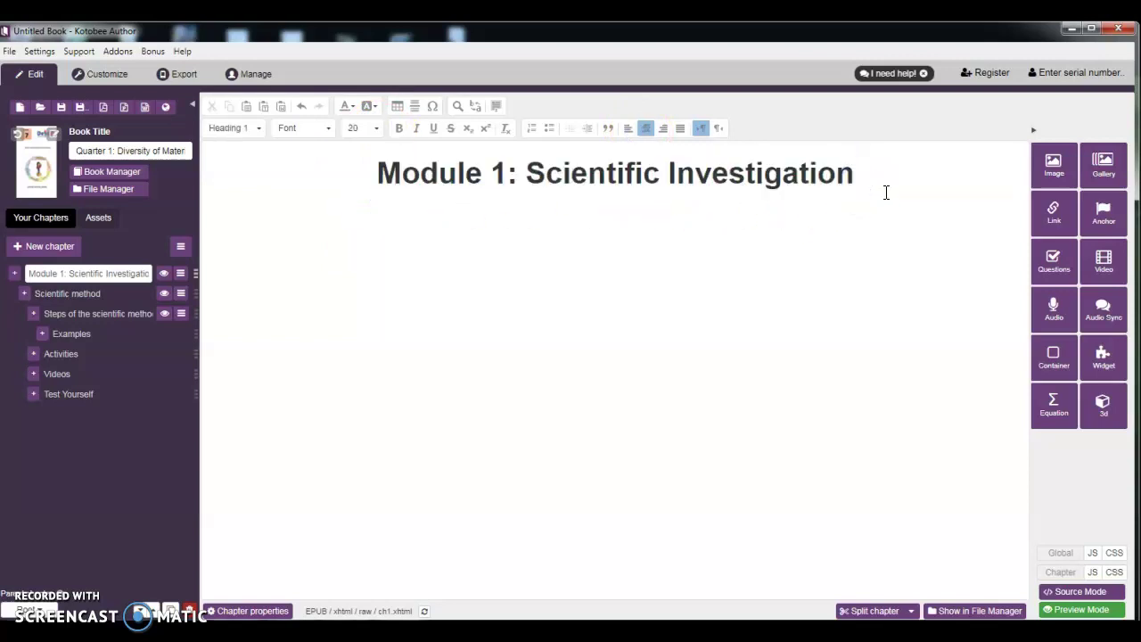